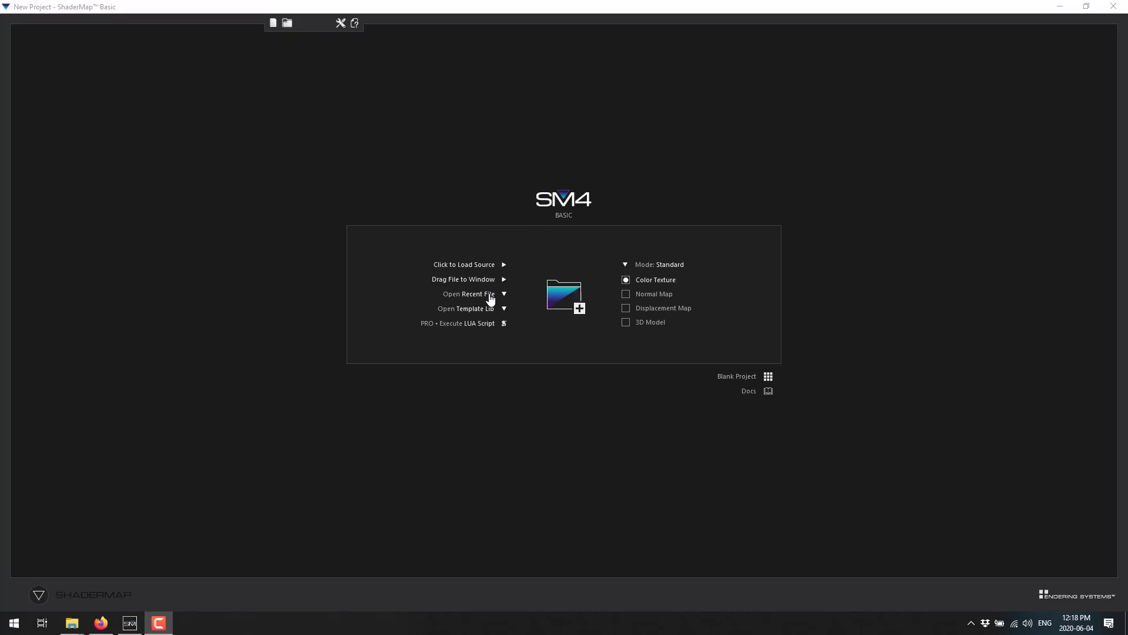
Step: Keep the Standard project mode from the template library's mode list
left_click(504, 309)
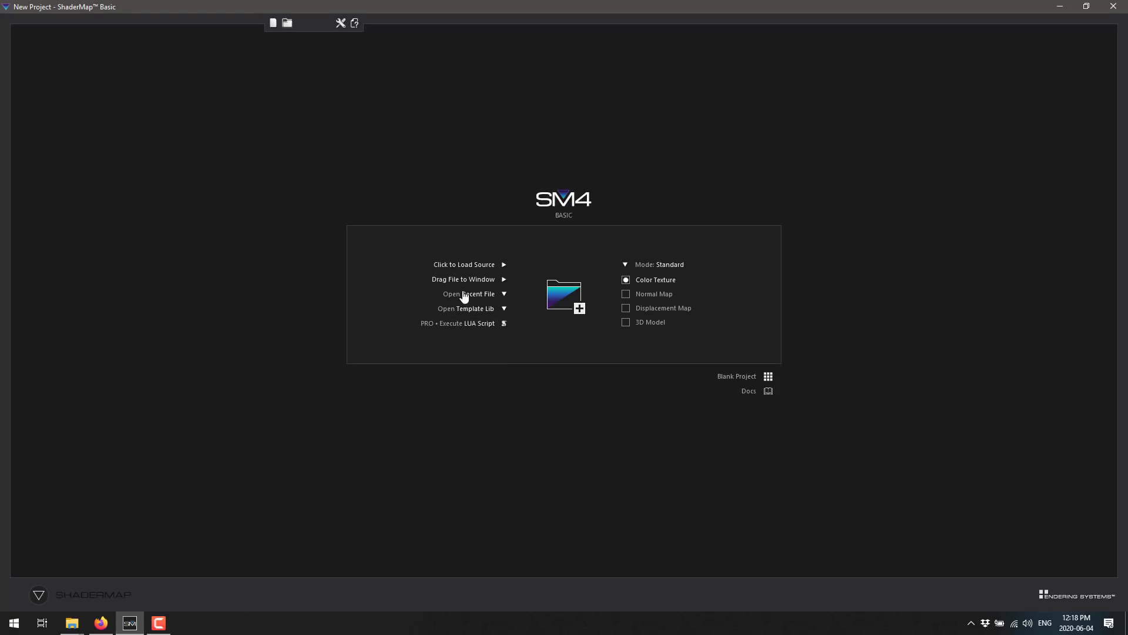
left_click(626, 264)
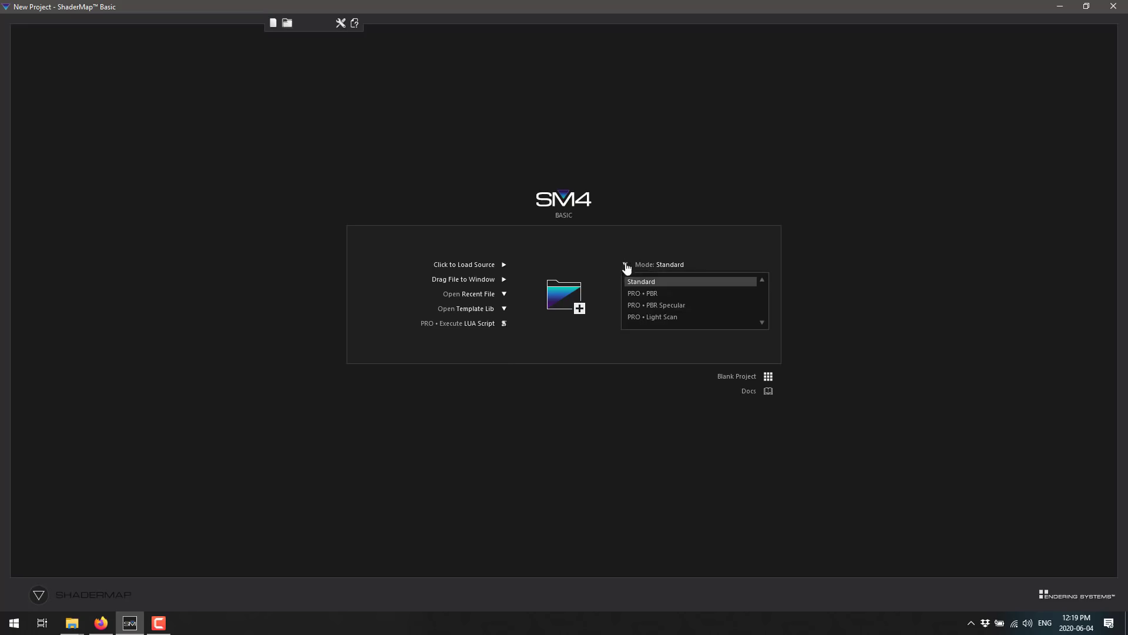
left_click(653, 284)
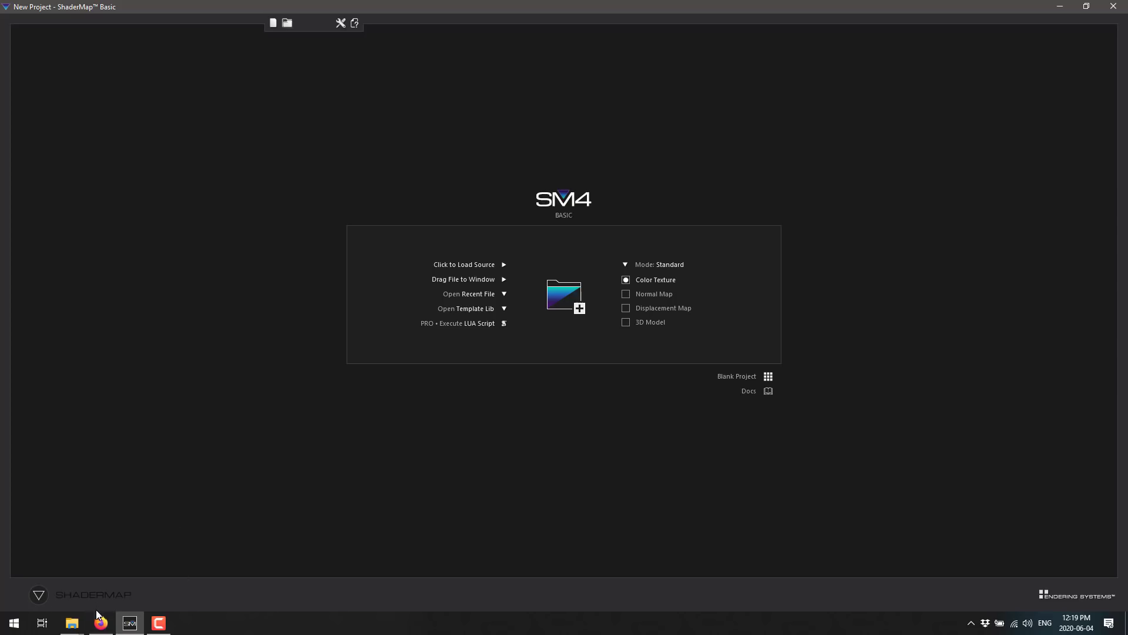
Step: Drag PavingStones048_2K_Color.jpg from its Explorer folder into ShaderMap as the color map
left_click(73, 622)
left_click(88, 586)
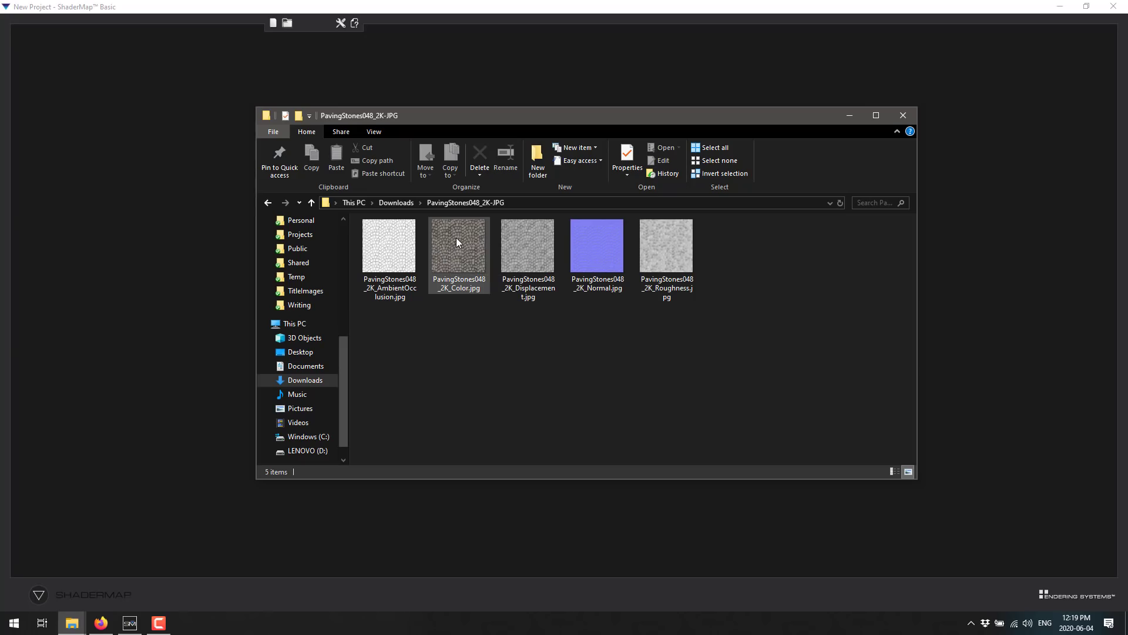
left_click_drag(456, 238, 132, 239)
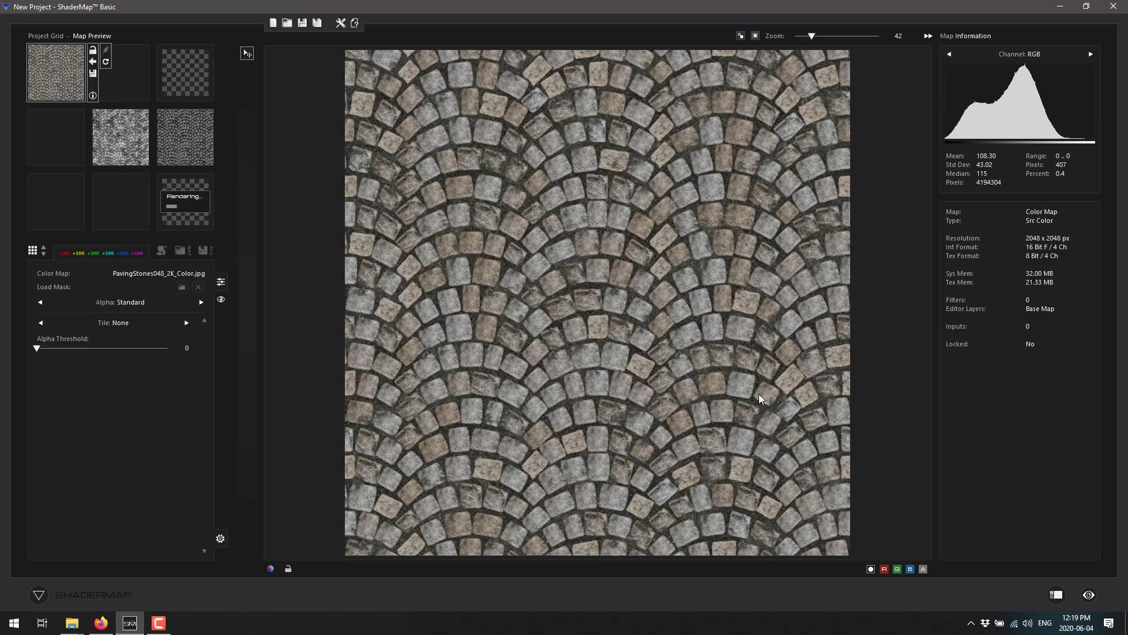
Step: Switch to the 3D Material Visualizer and tilt the cylinder preview
scroll(652, 315, "up", 4)
scroll(652, 315, "down", 5)
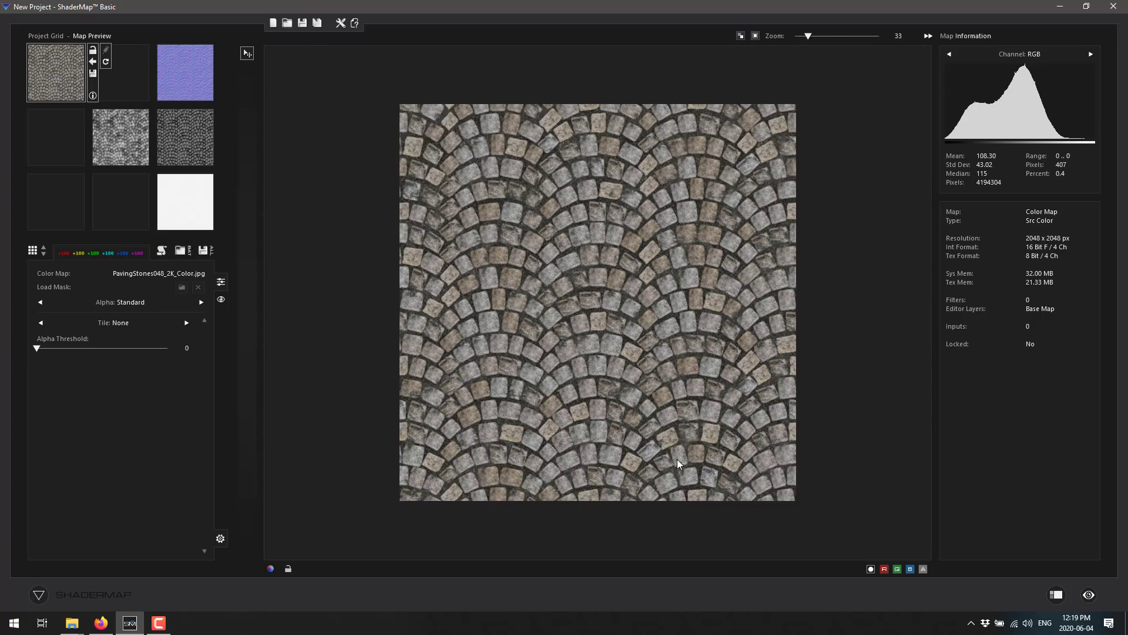
key("Tab")
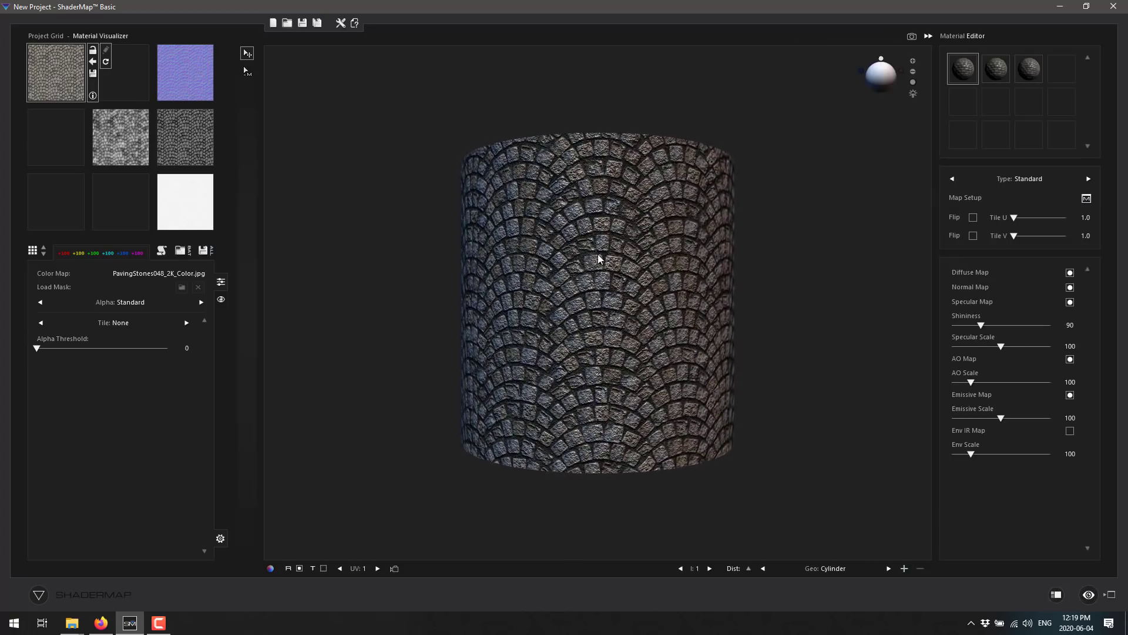
left_click_drag(470, 231, 471, 307)
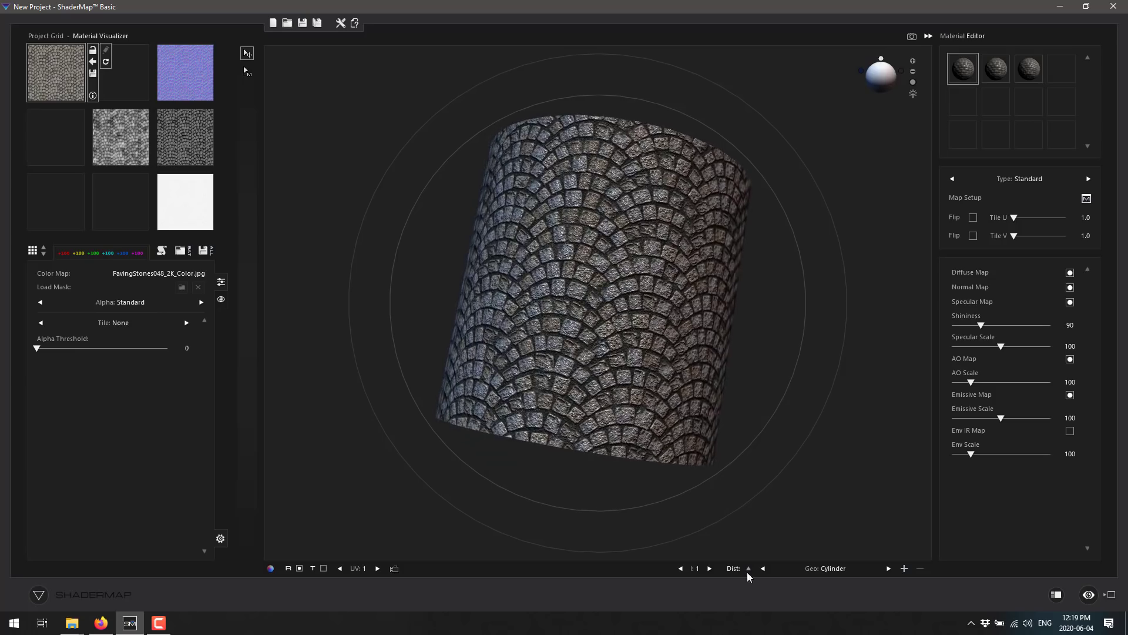
Step: Cycle the preview mesh through cube, Dynamic Plane and sphere, ending on the flat plane
left_click(888, 569)
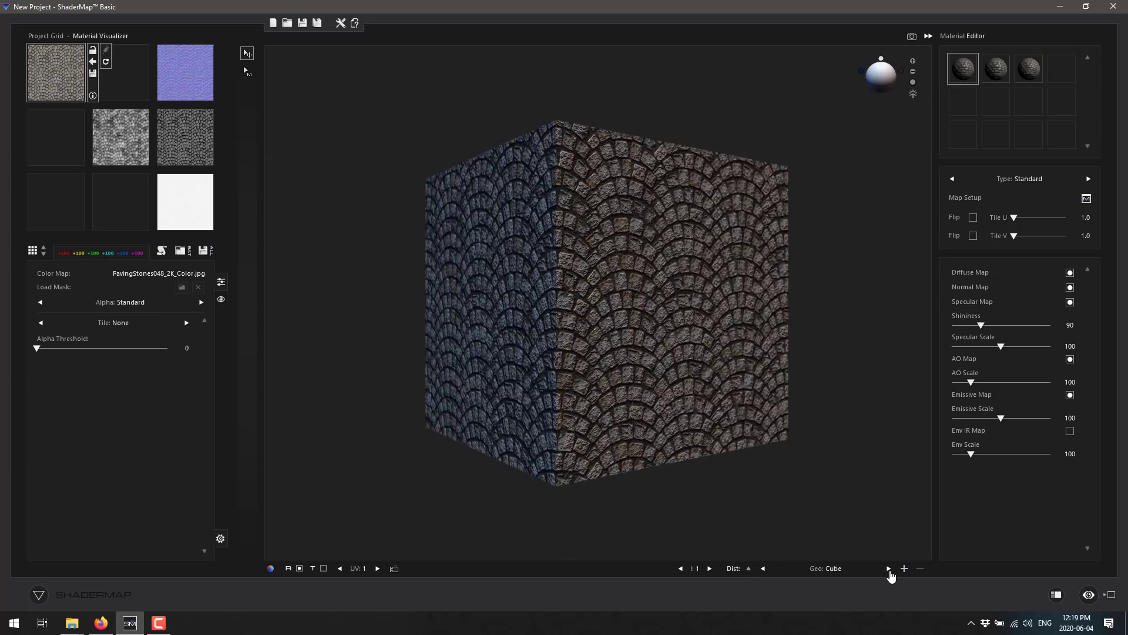
left_click(888, 569)
left_click(889, 569)
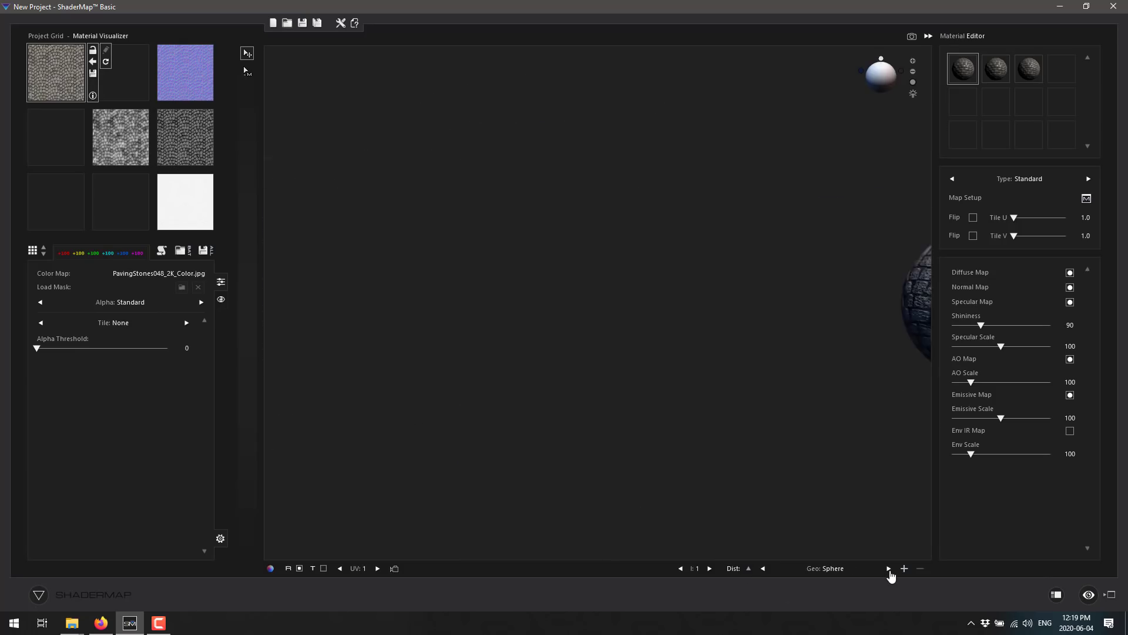
left_click(888, 569)
left_click(888, 569)
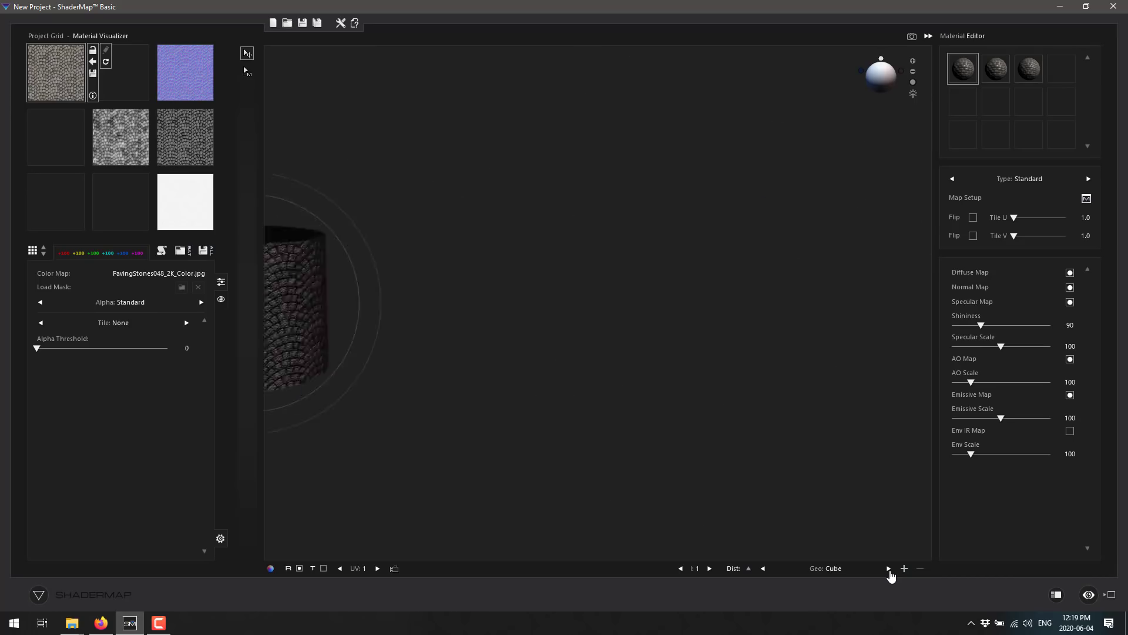
left_click(889, 568)
left_click(889, 569)
left_click(762, 569)
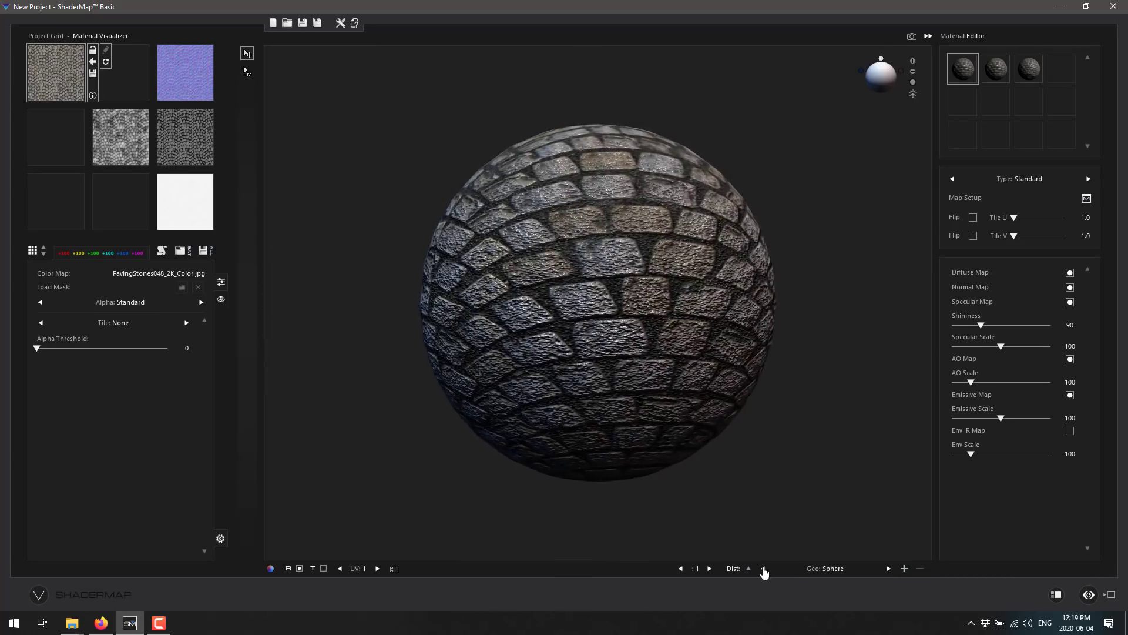
Step: Turn the plane toward the viewer and inspect the displacement, normal, color, specular and AO map settings
left_click_drag(622, 391, 713, 327)
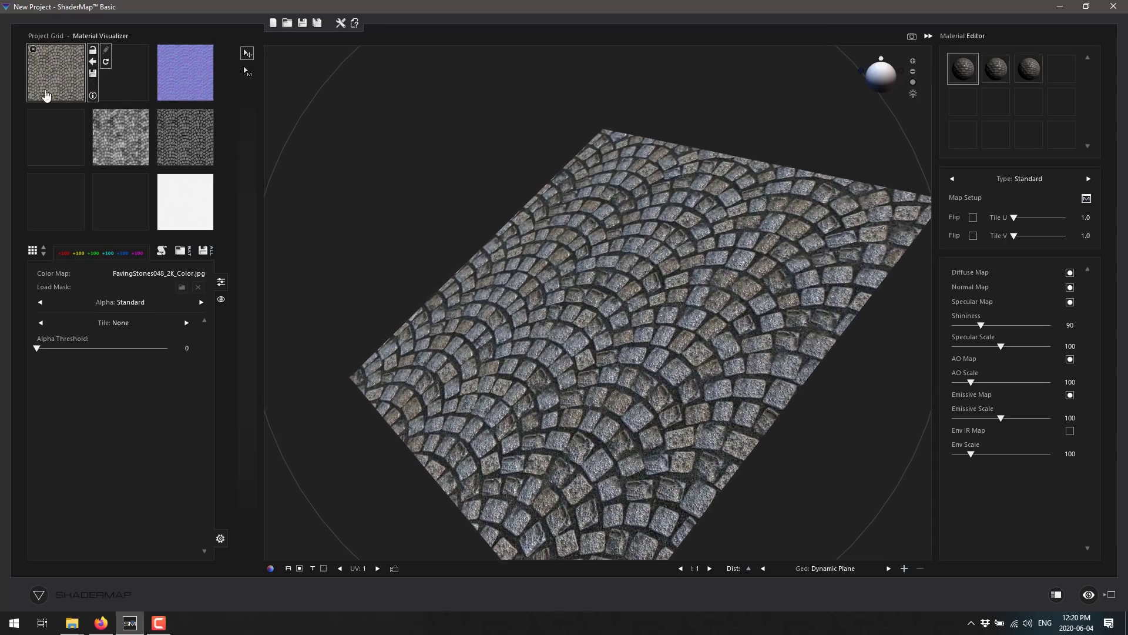
left_click(123, 136)
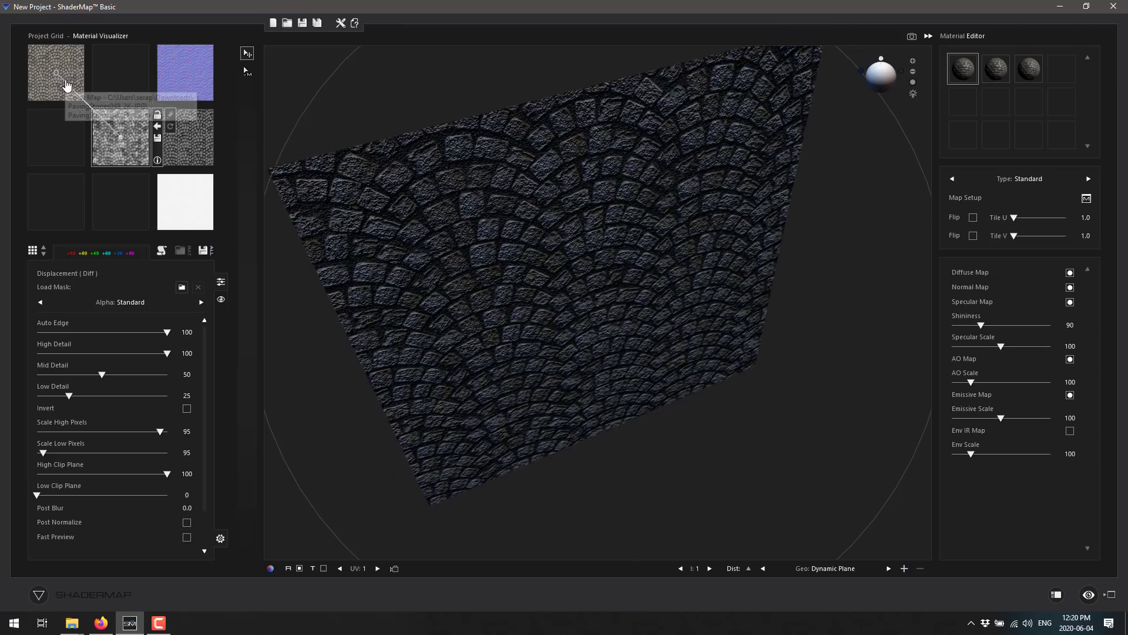
left_click(173, 91)
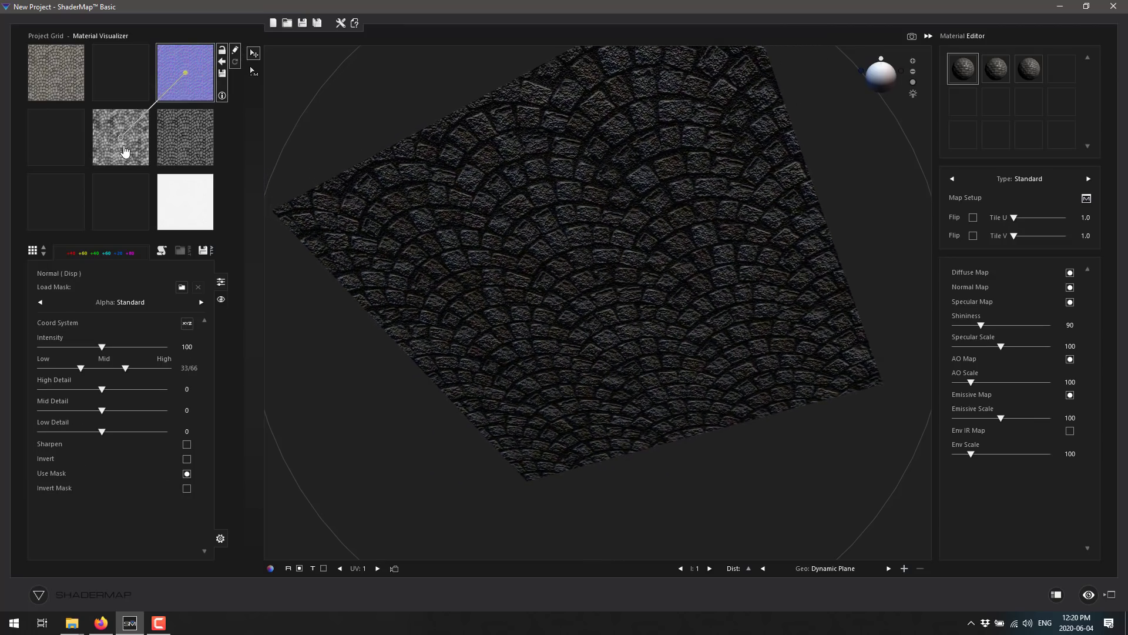
left_click(49, 81)
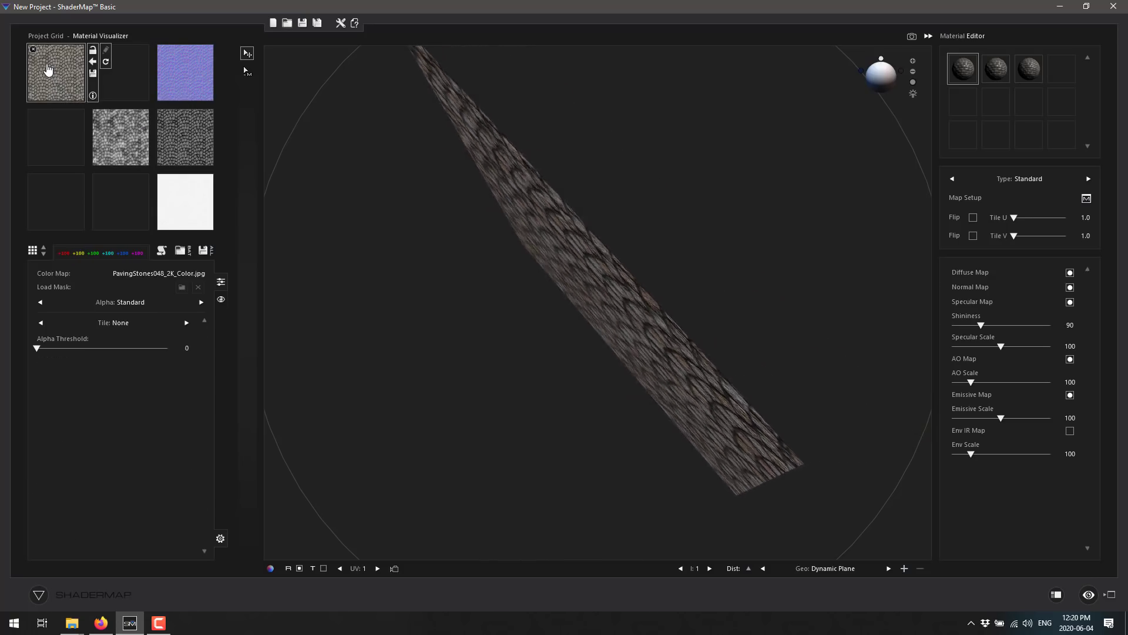
left_click(184, 127)
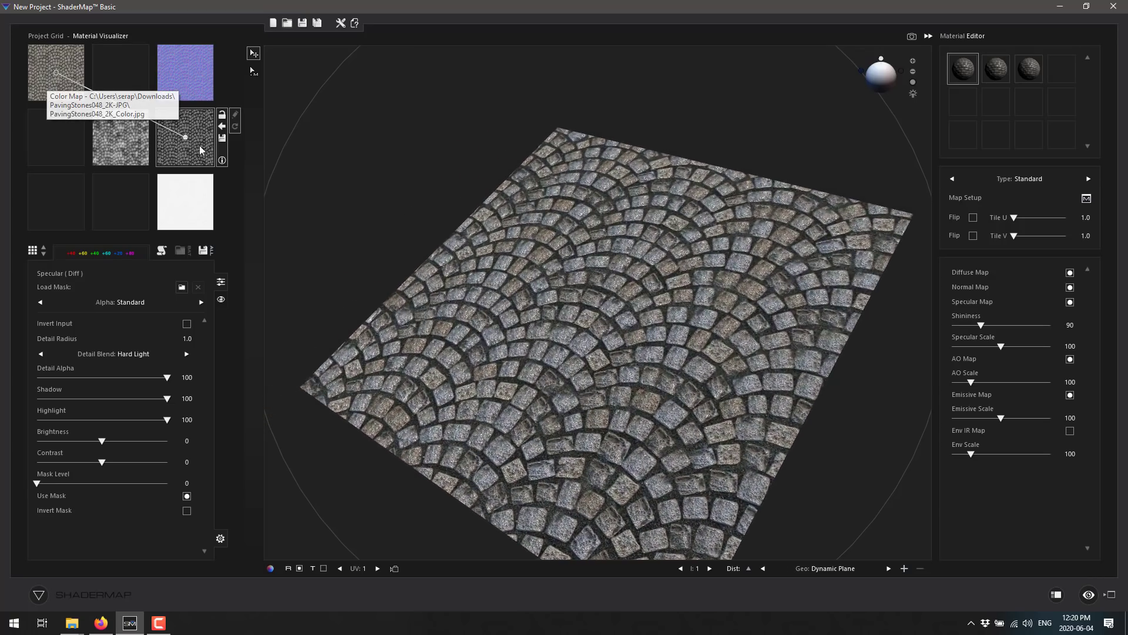
left_click(184, 204)
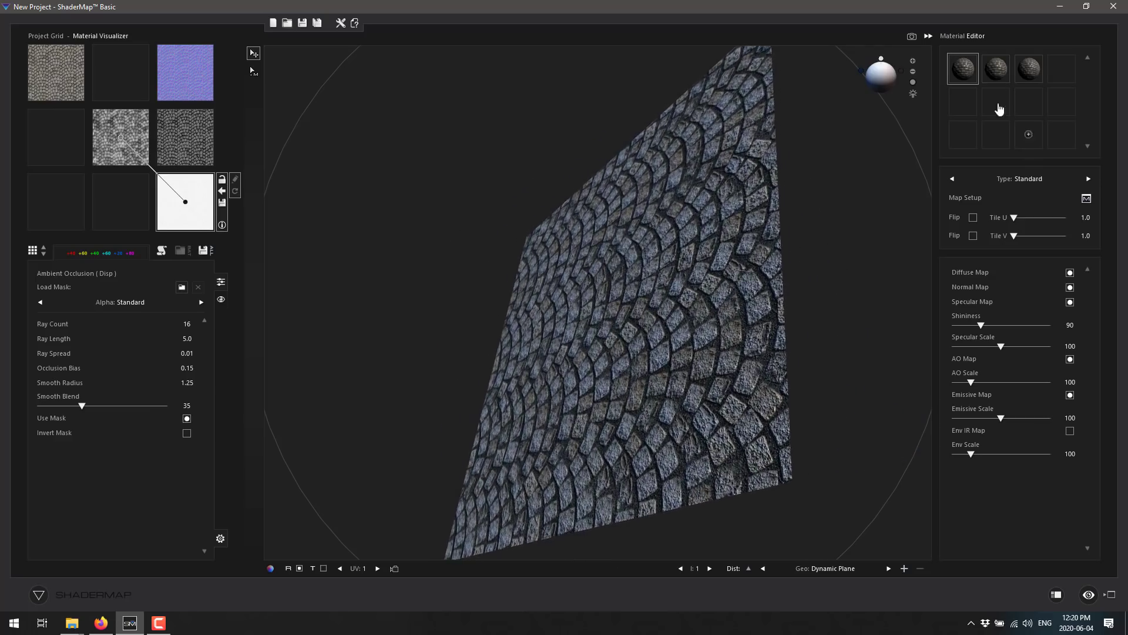
Step: Inspect the Displace material's map setup, then apply Displace to the preview plane
left_click(998, 70)
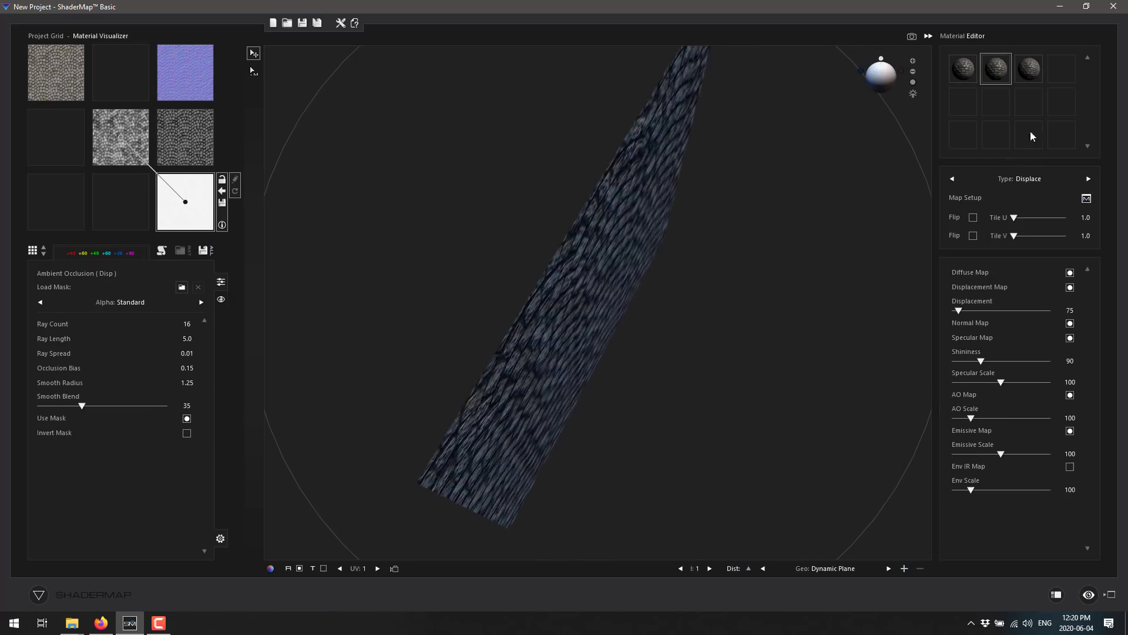
left_click(1029, 69)
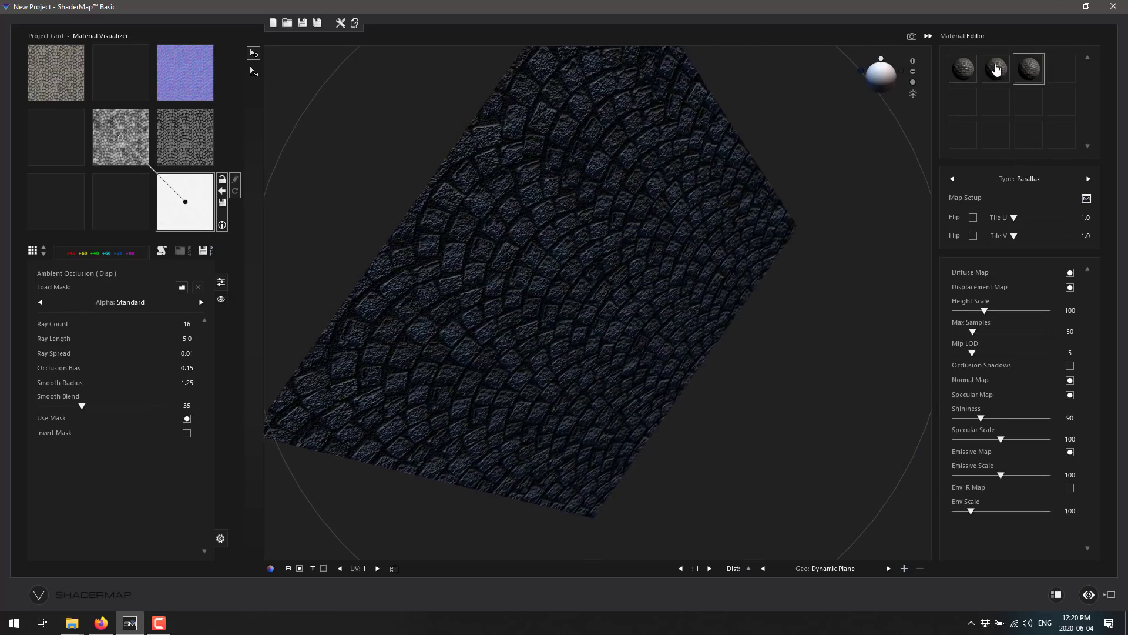
double_click(999, 70)
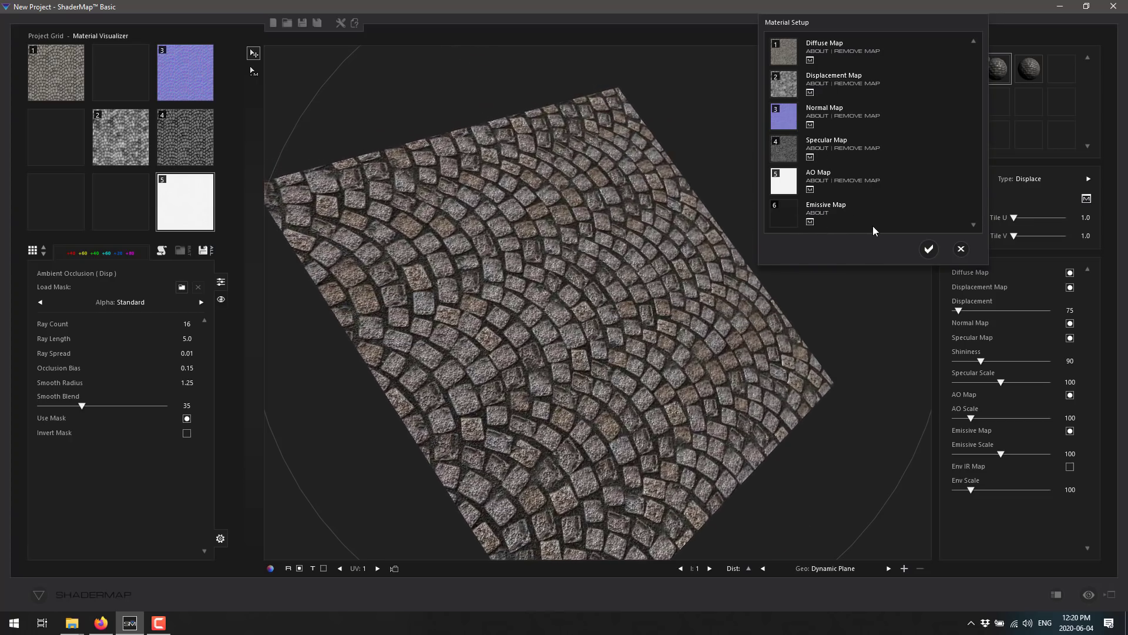
left_click(961, 249)
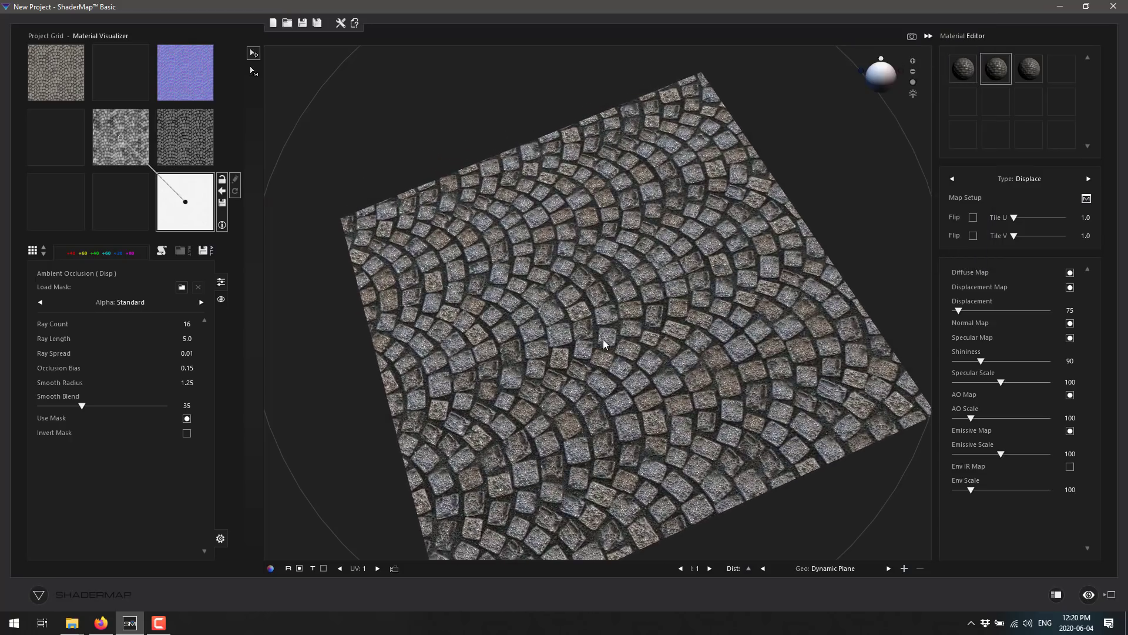
left_click_drag(996, 69, 650, 244)
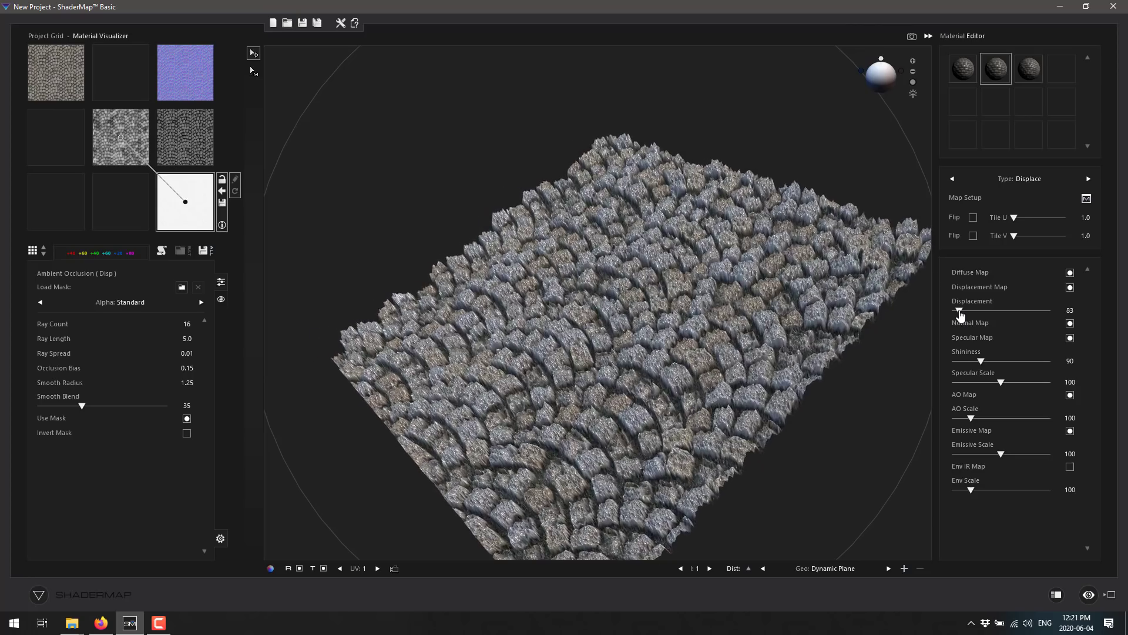
Step: Set Displacement to 29 and uncheck Normal Map in the Material Editor
left_click_drag(960, 313, 953, 314)
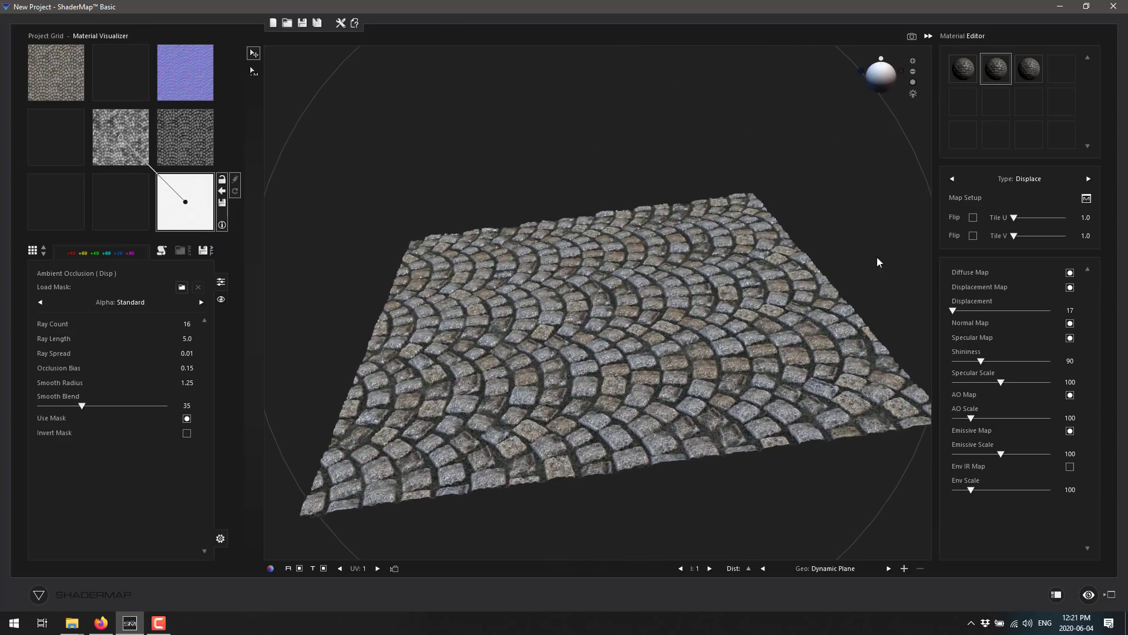
mouse_move(953, 310)
left_mouse_down()
mouse_move(992, 317)
mouse_move(958, 316)
left_mouse_up()
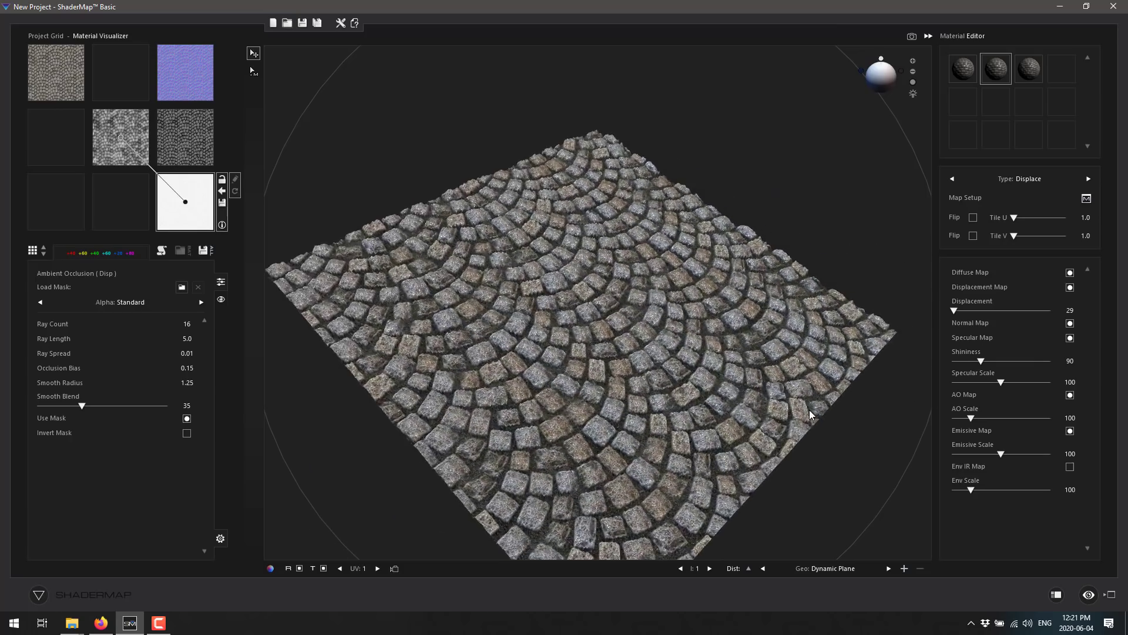
left_click(1070, 324)
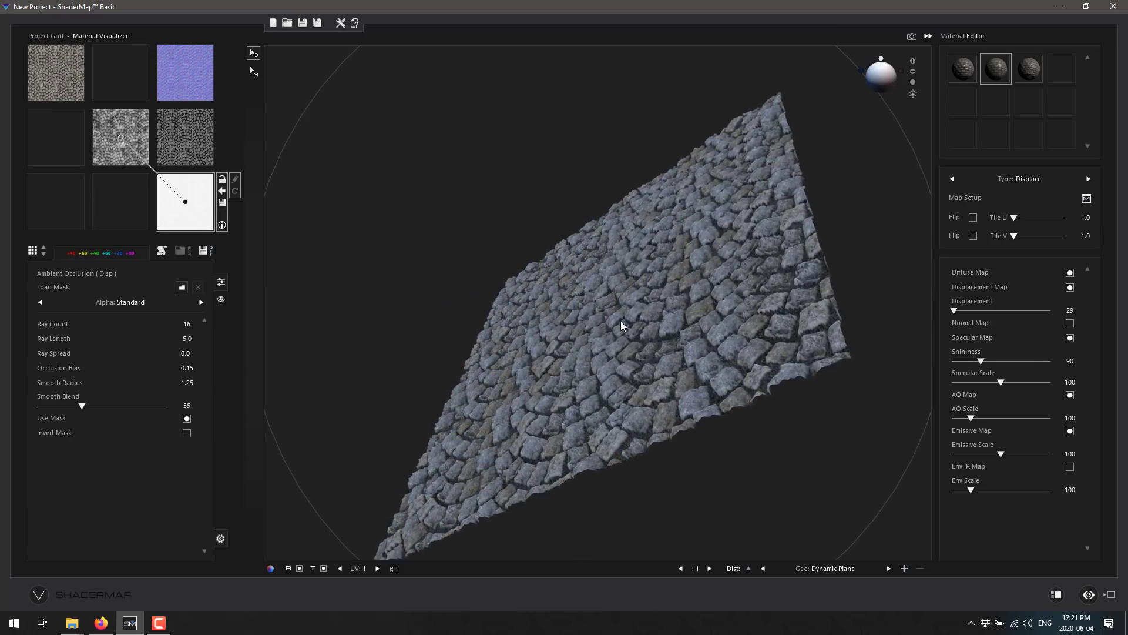
left_click(192, 90)
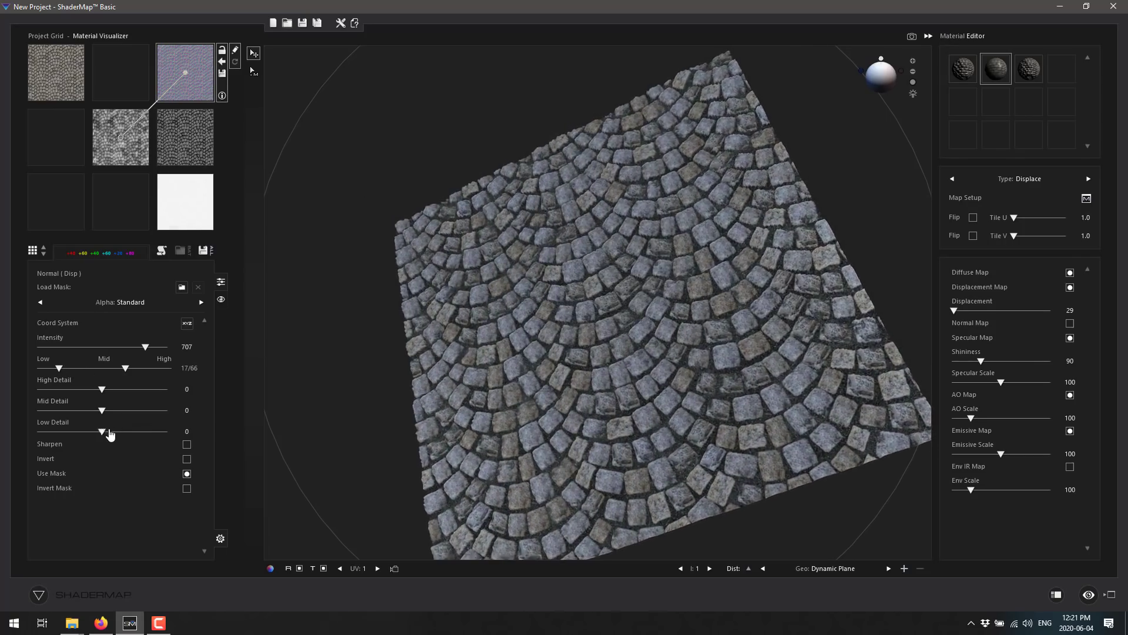
Step: Drag the normal map's Low Detail slider to 3 and bring up the AO map settings
left_click_drag(704, 323, 727, 333)
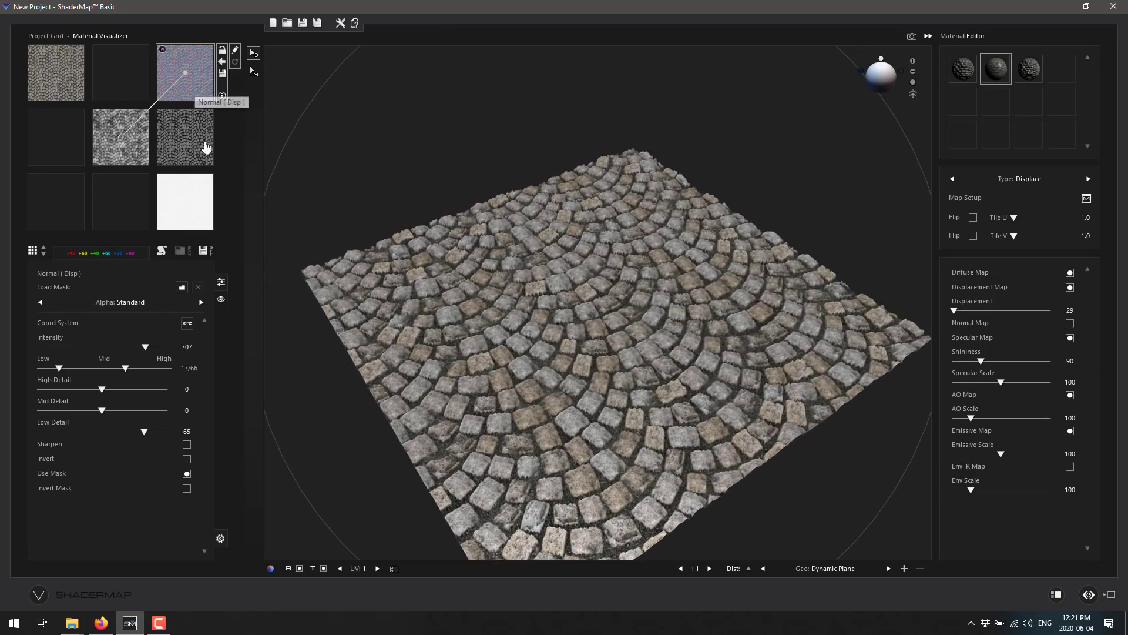
left_click_drag(130, 438, 103, 432)
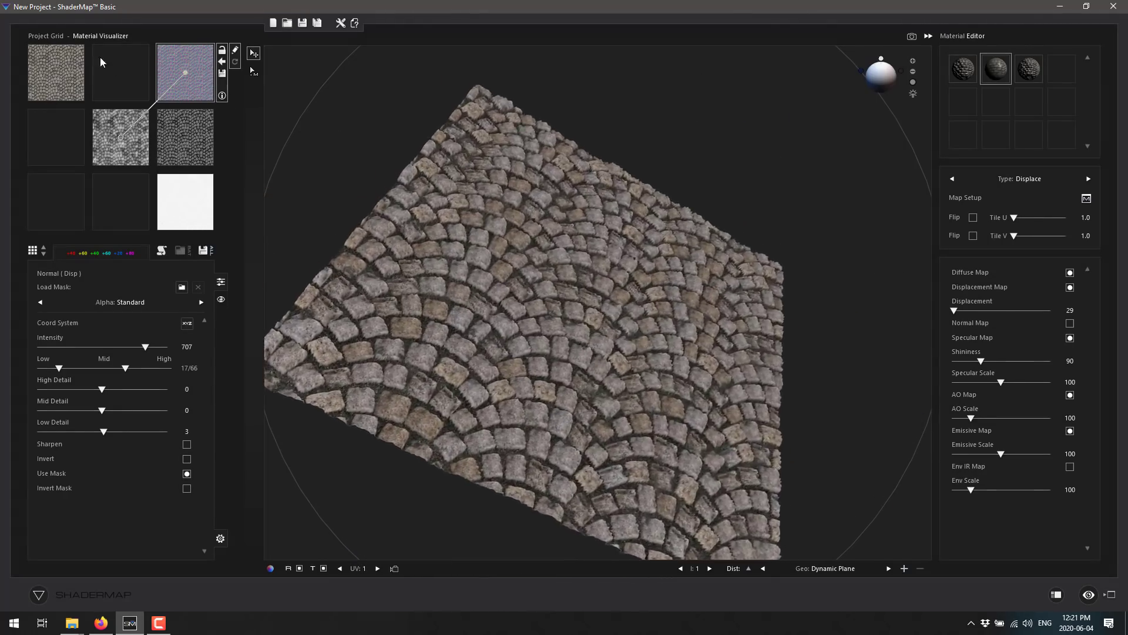
left_click(191, 146)
left_click(187, 194)
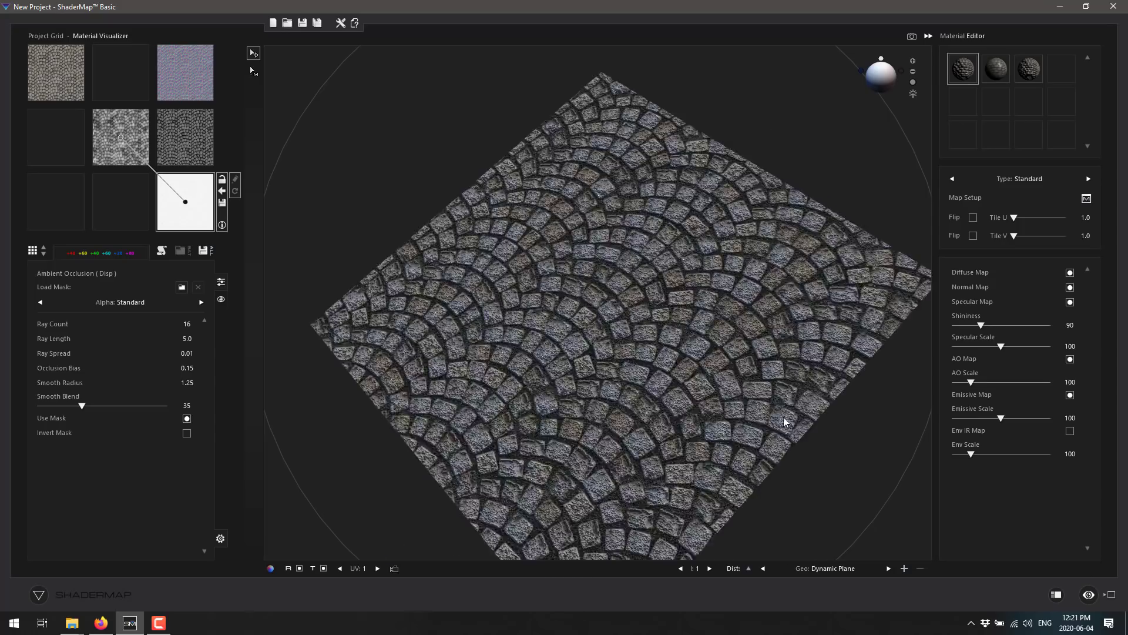
Step: Toggle the diffuse, normal and specular maps off and on, then reapply the Displace material
left_click(1070, 273)
left_click(1070, 287)
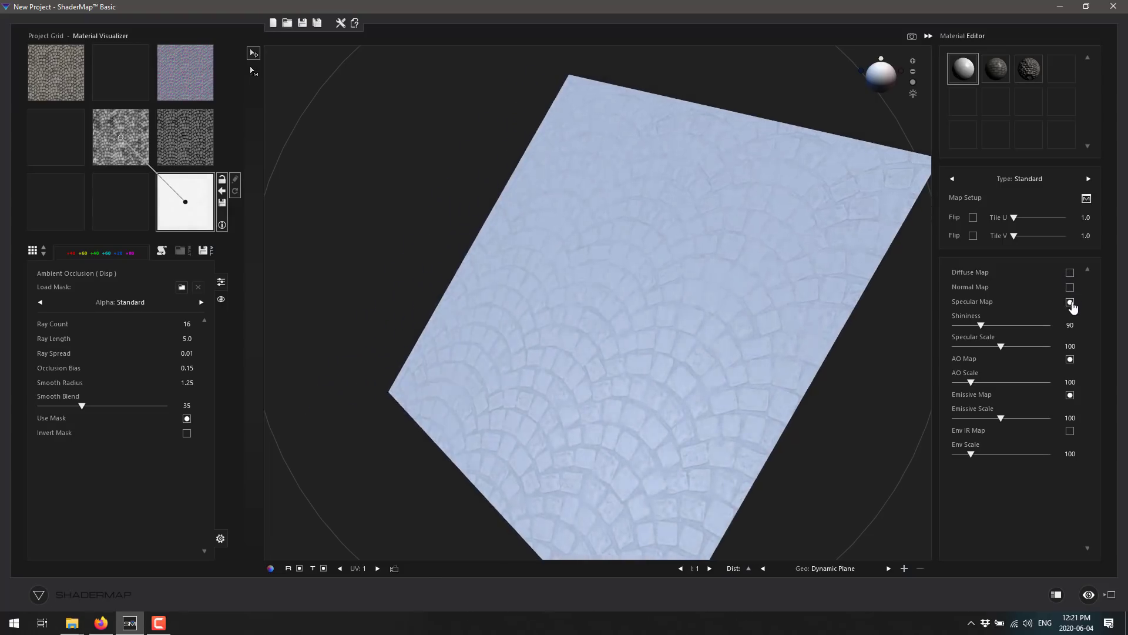
left_click(1070, 303)
left_click(1070, 273)
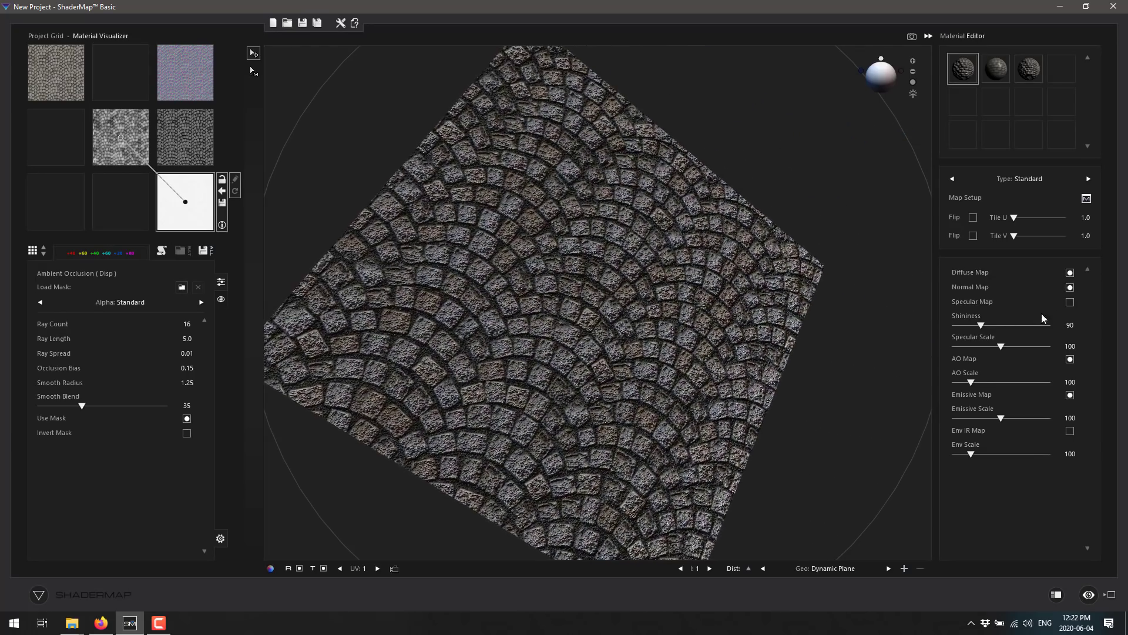
left_click(1070, 302)
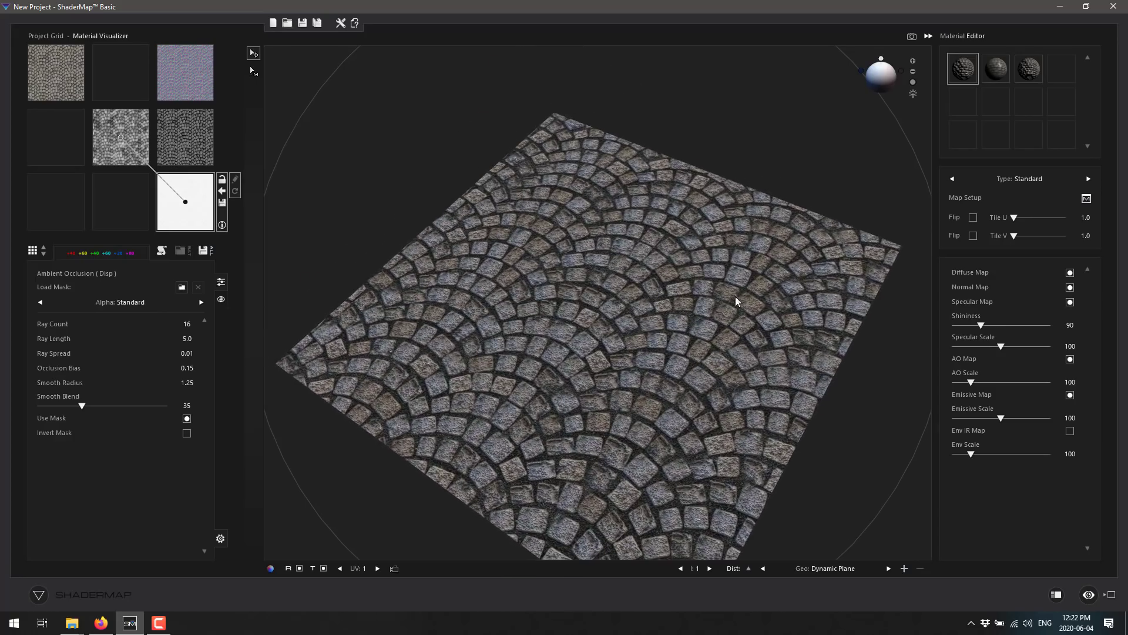
left_click(998, 71)
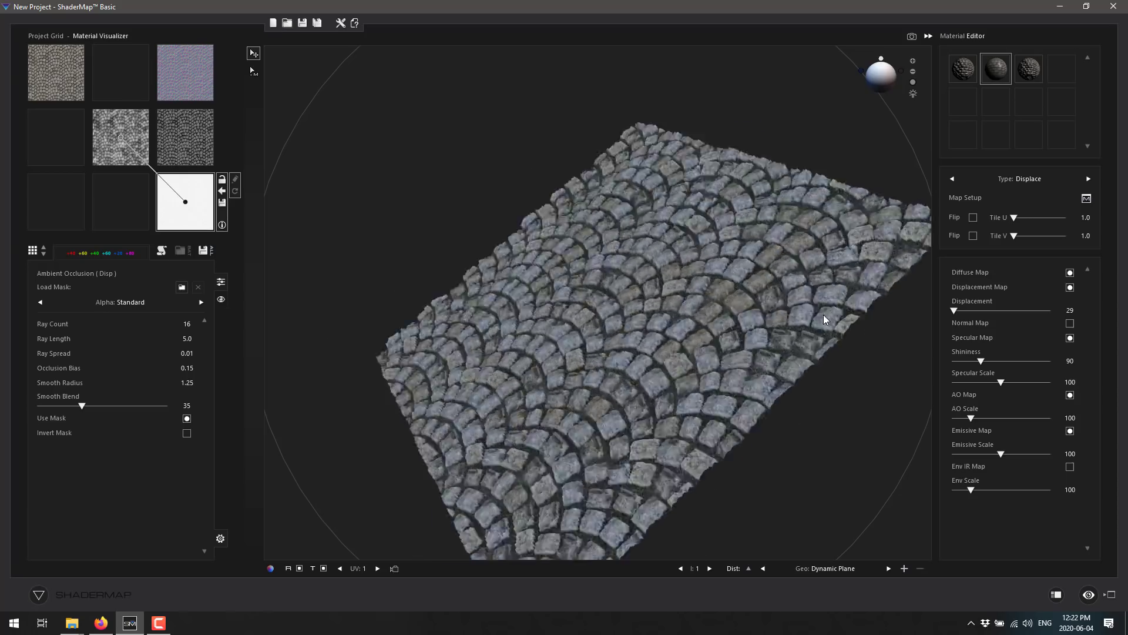
left_click_drag(823, 315, 781, 326)
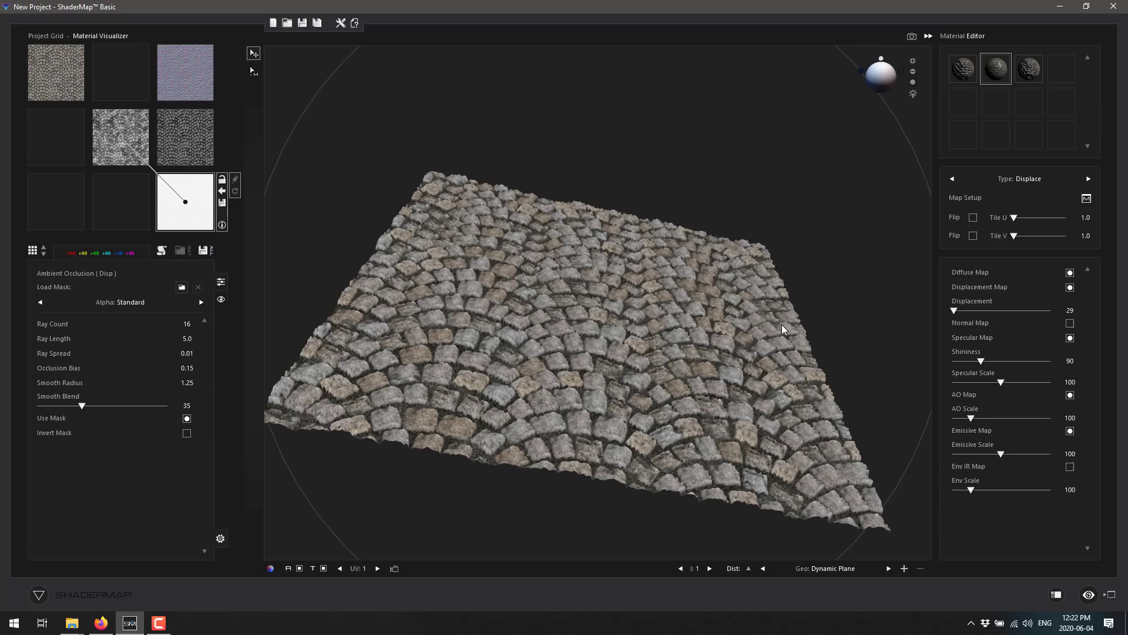
Step: Save the AO, DISP, NORM and SPEC maps and verify them in the PavingStones048_2K-JPG folder
left_click(203, 252)
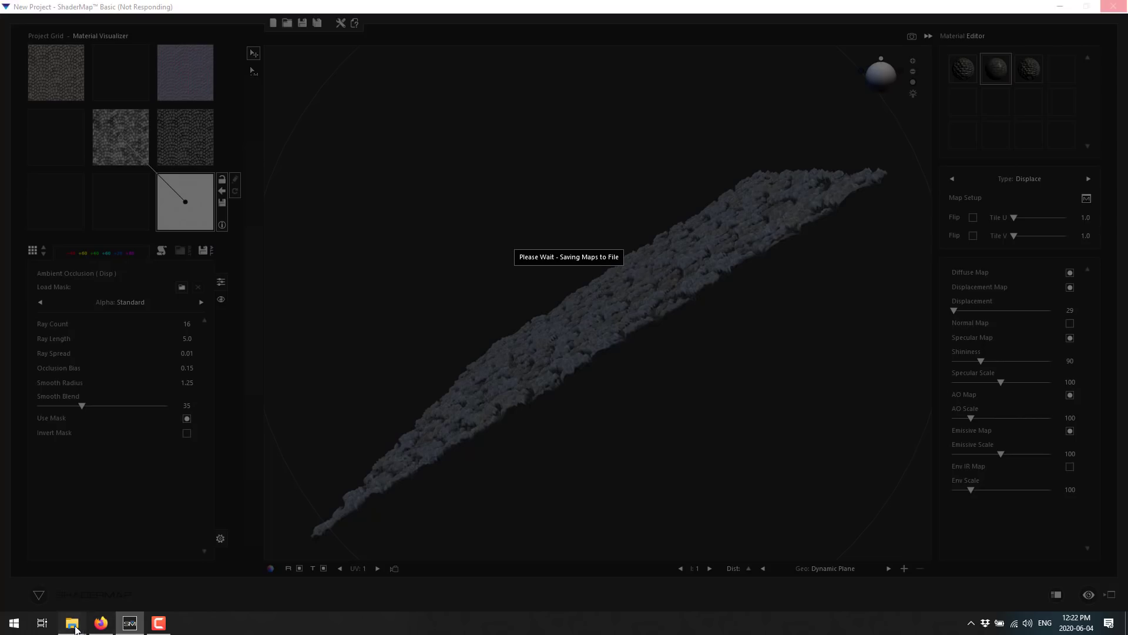
left_click(62, 567)
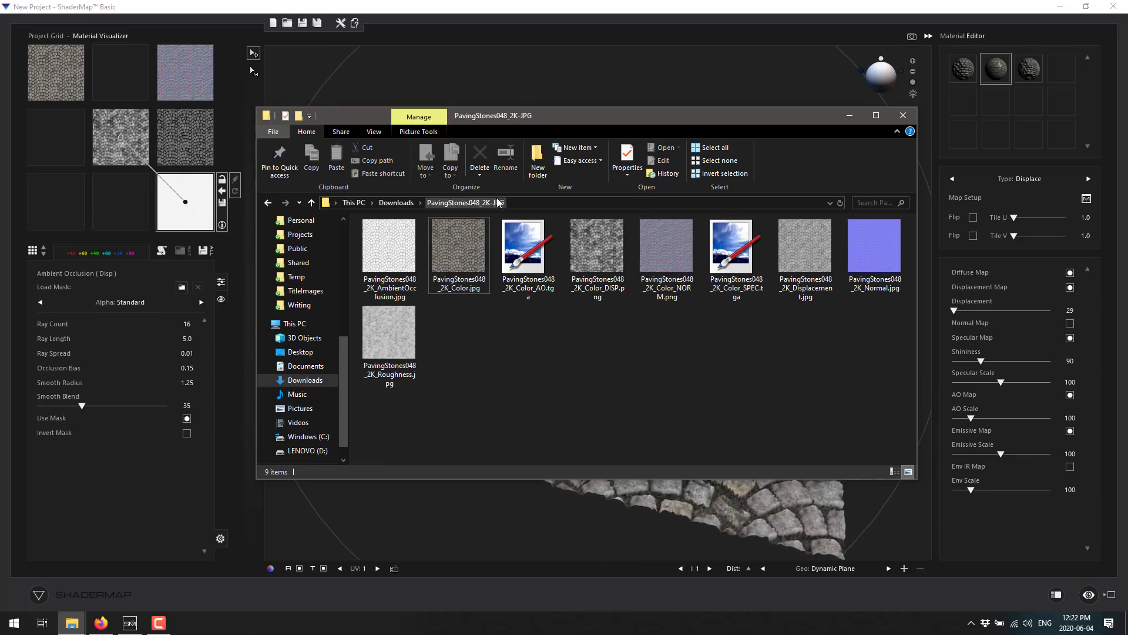
left_click(502, 79)
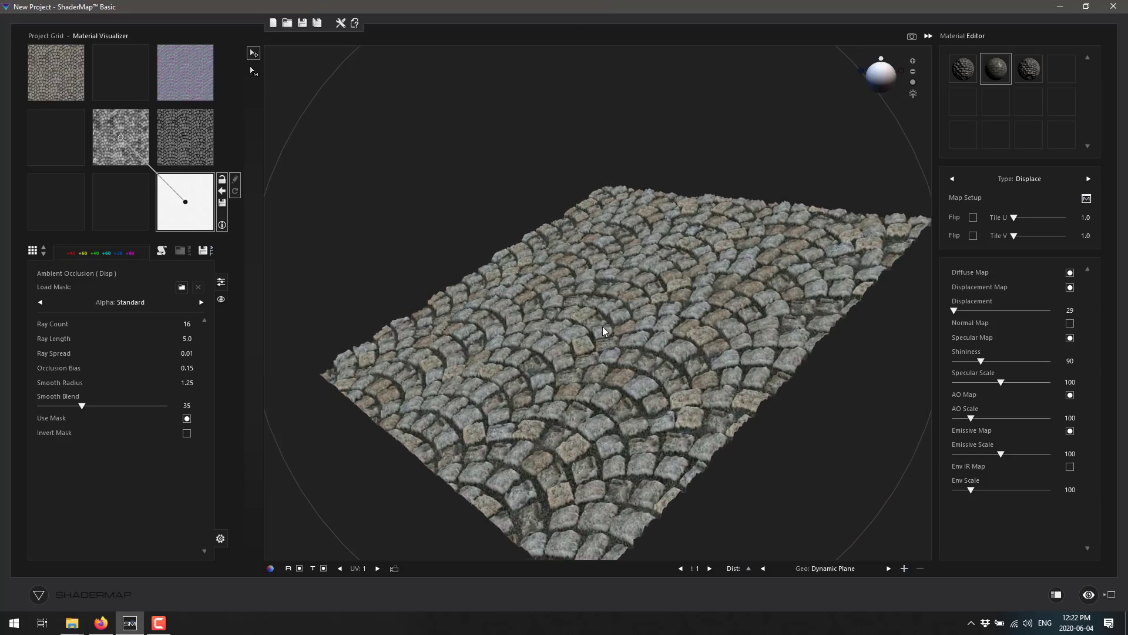
Step: Open Add Node to Project and browse node types such as Curve, Diffuse, Displacement and Gloss
left_click_drag(727, 345, 517, 353)
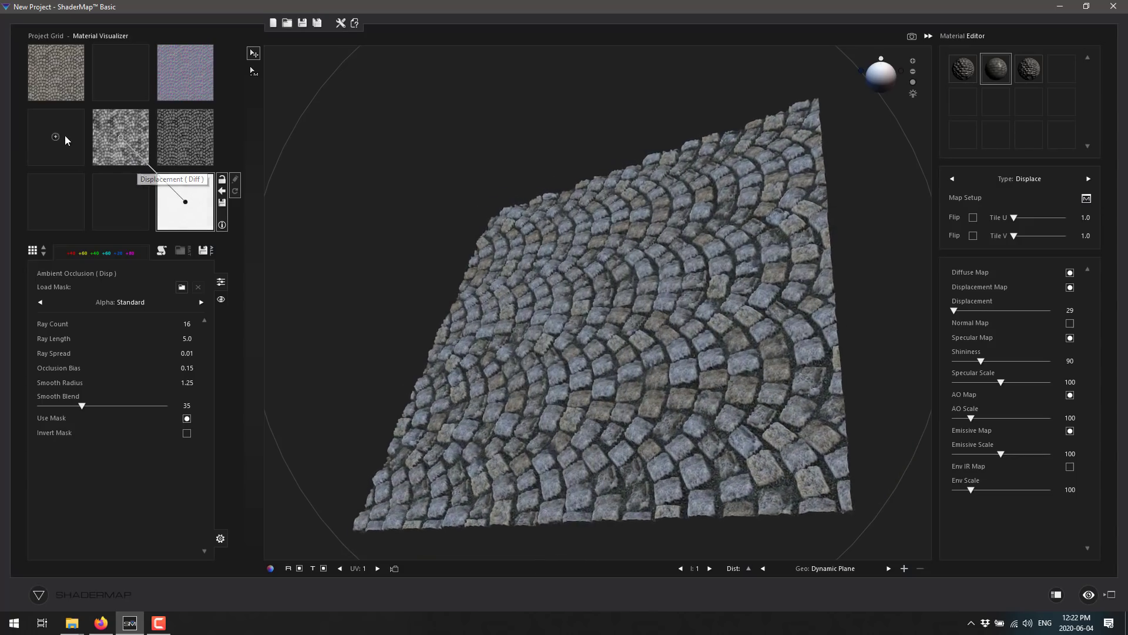
left_click(51, 136)
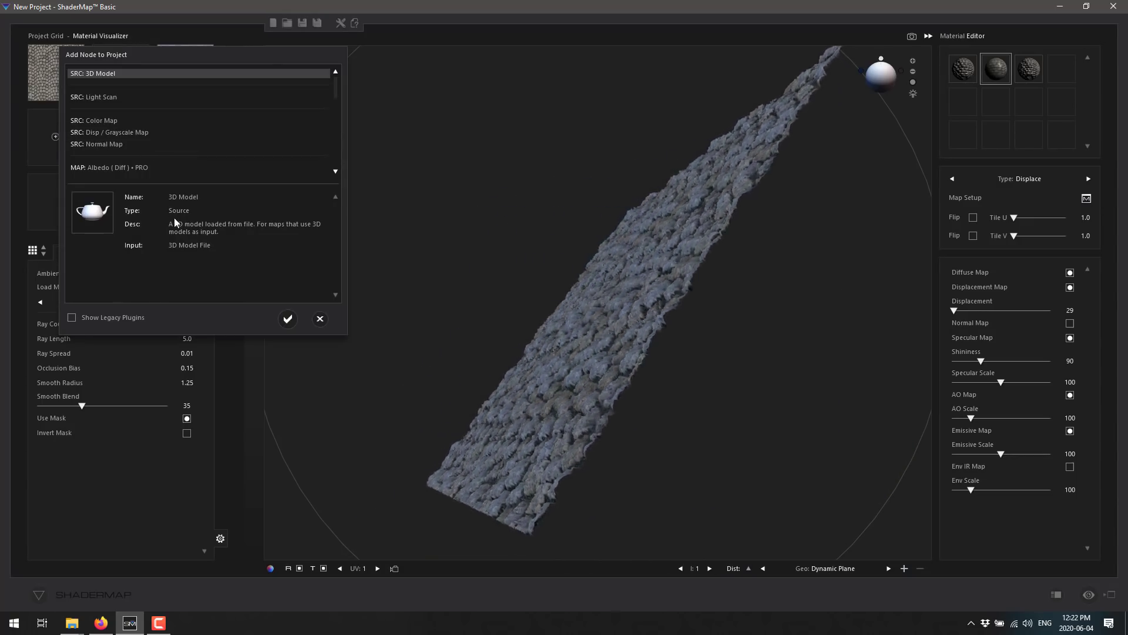
scroll(149, 132, "down", 2)
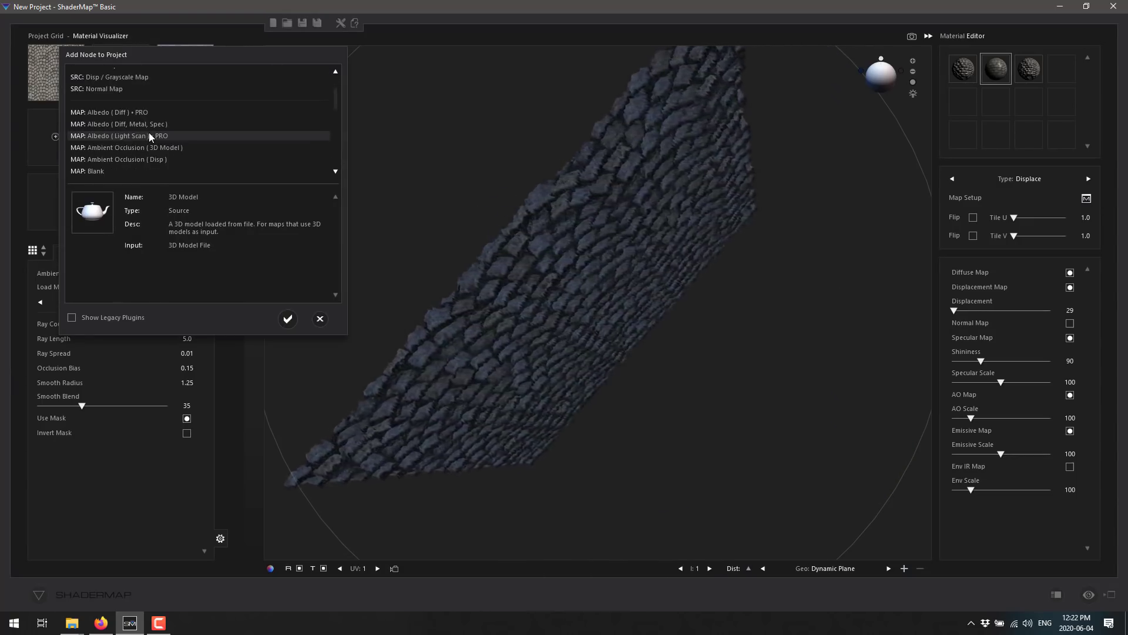
scroll(125, 107, "up", 2)
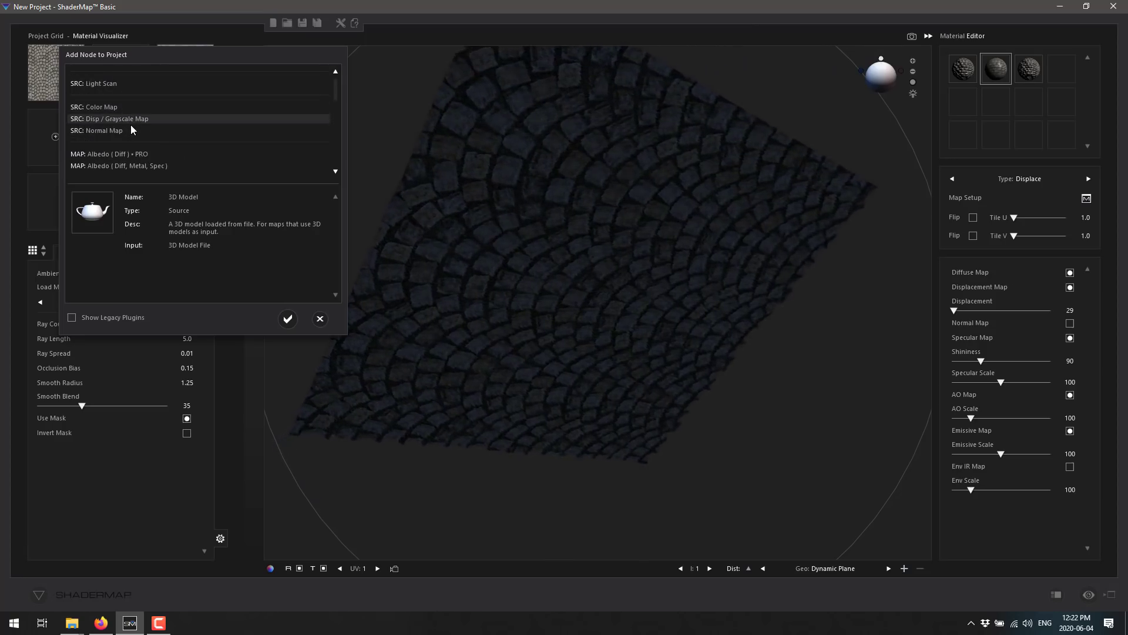
scroll(130, 125, "down", 3)
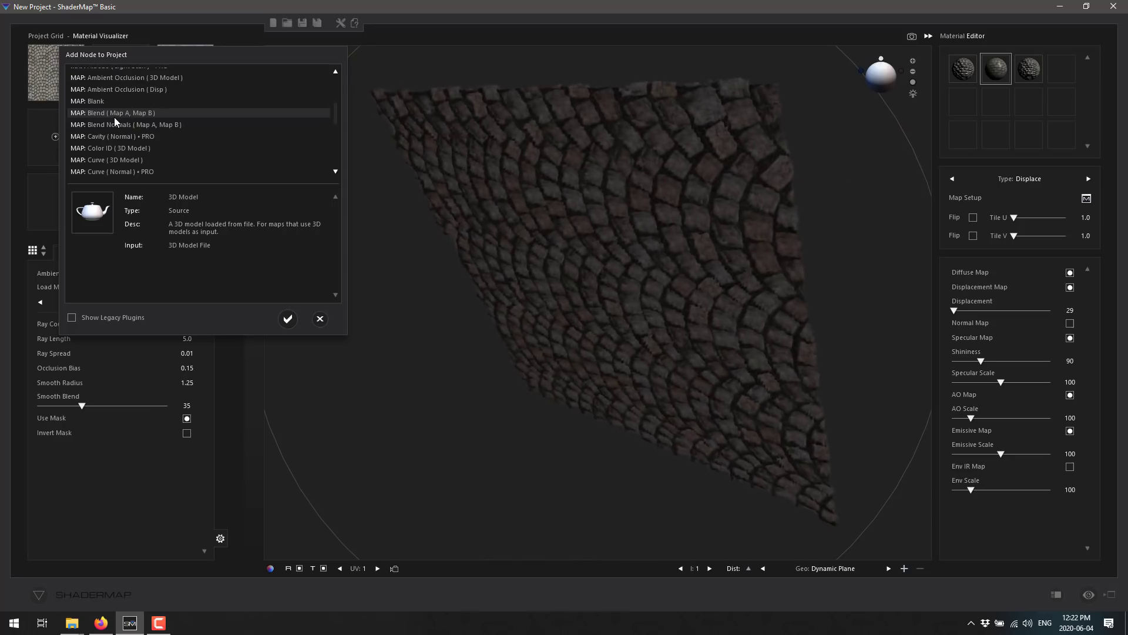
scroll(112, 121, "down", 1)
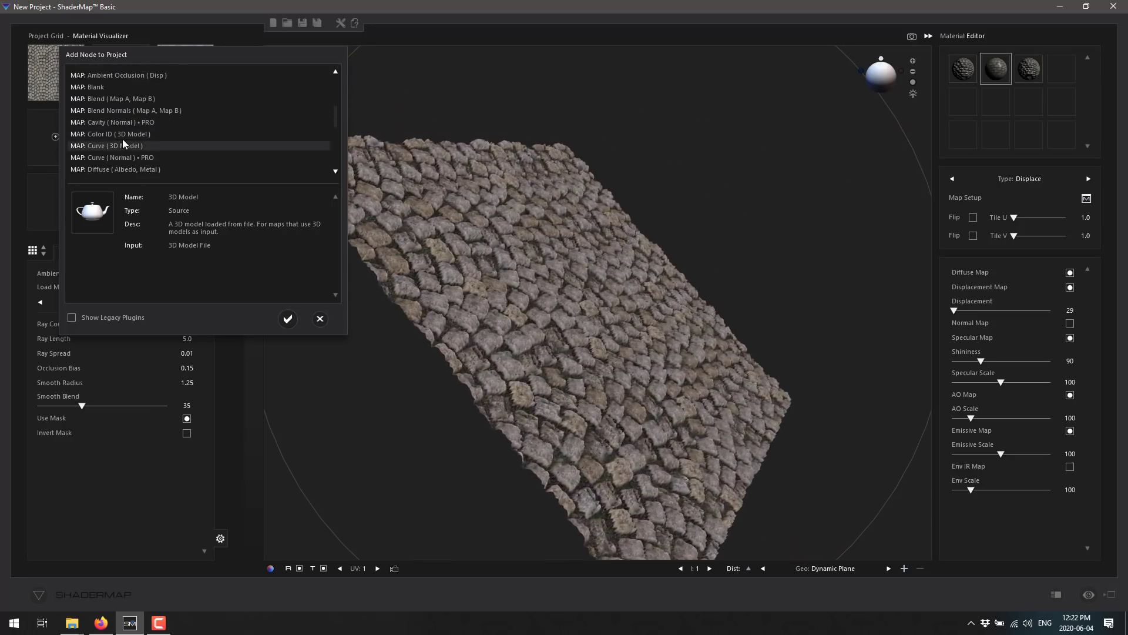
scroll(130, 143, "down", 3)
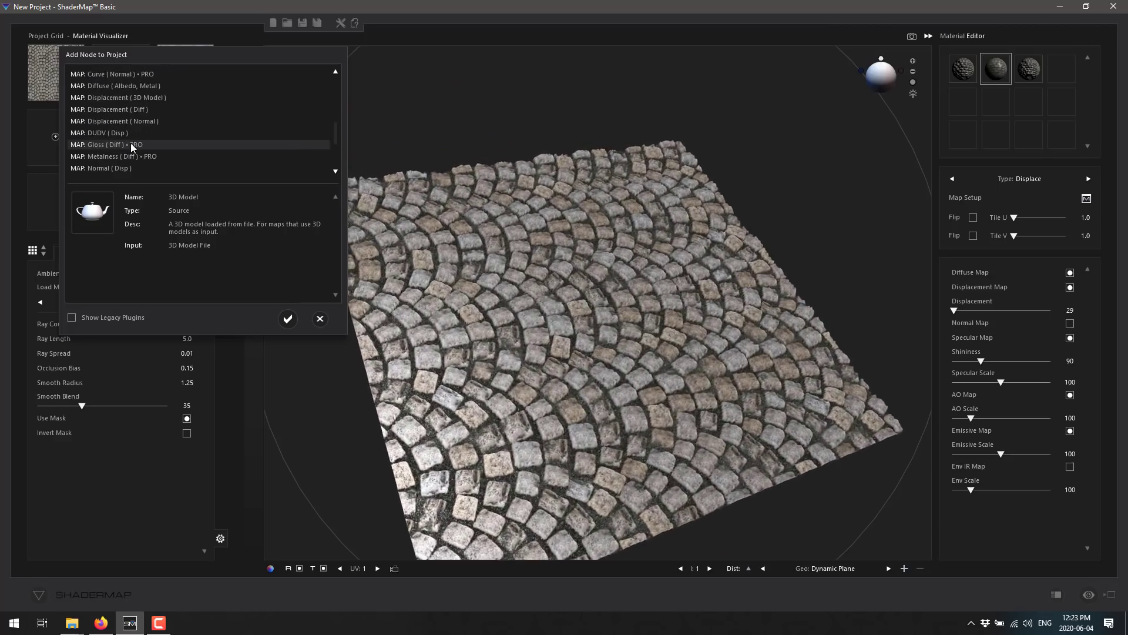
scroll(122, 126, "down", 1)
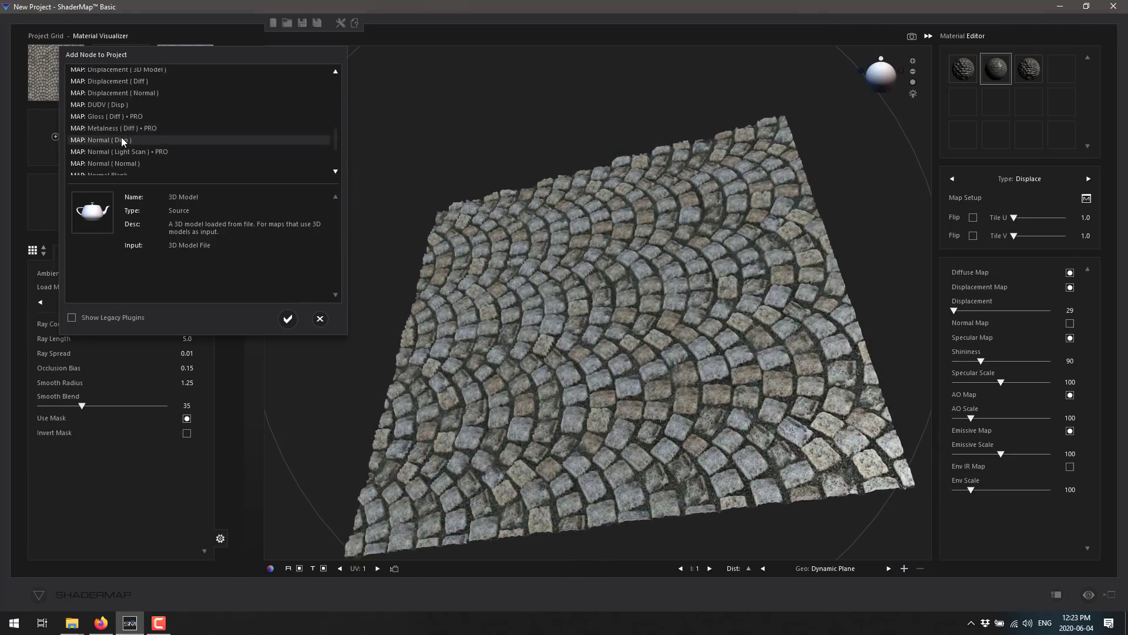
scroll(107, 154, "down", 2)
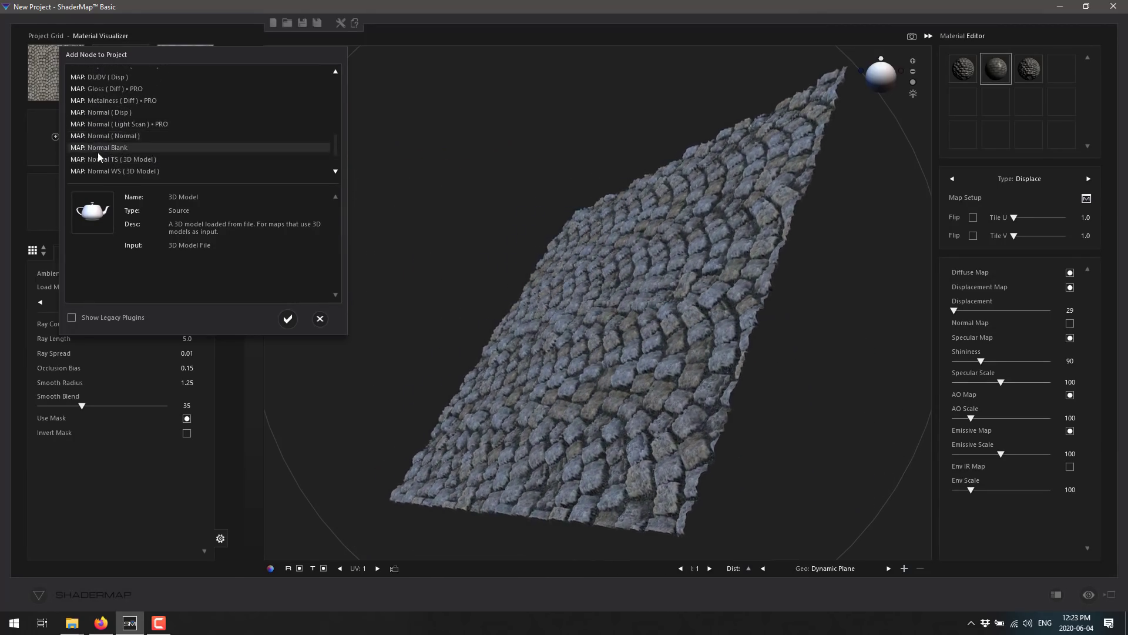
scroll(112, 156, "down", 1)
scroll(115, 157, "up", 3)
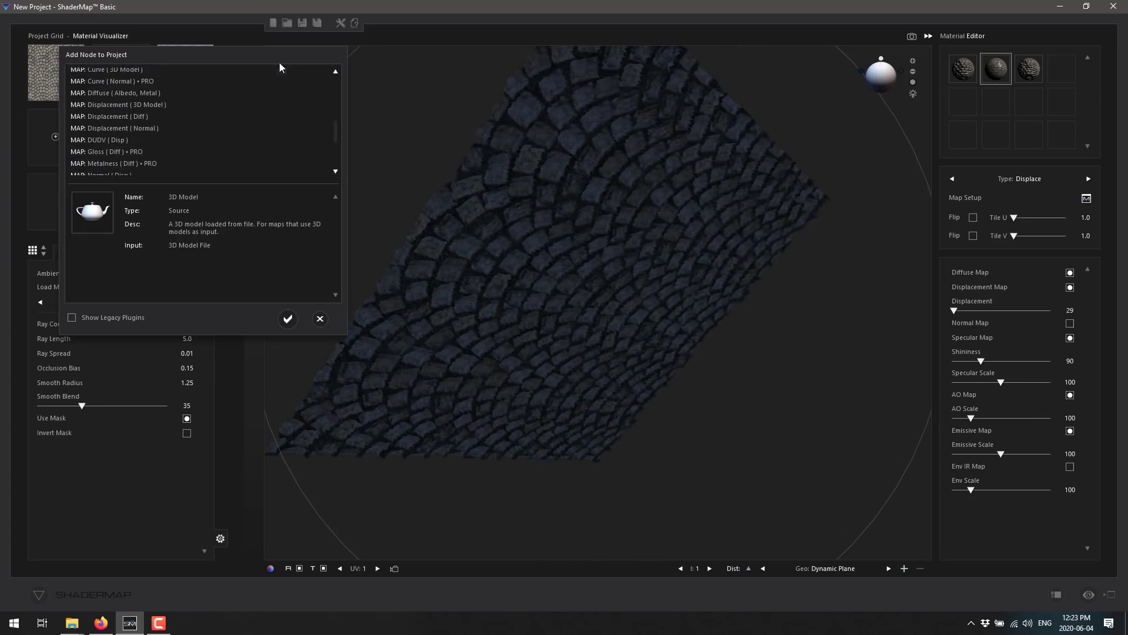
Step: Close the Add Node dialog, set Shininess to 50 and AO Scale to 369, and shift the light direction
left_click(320, 318)
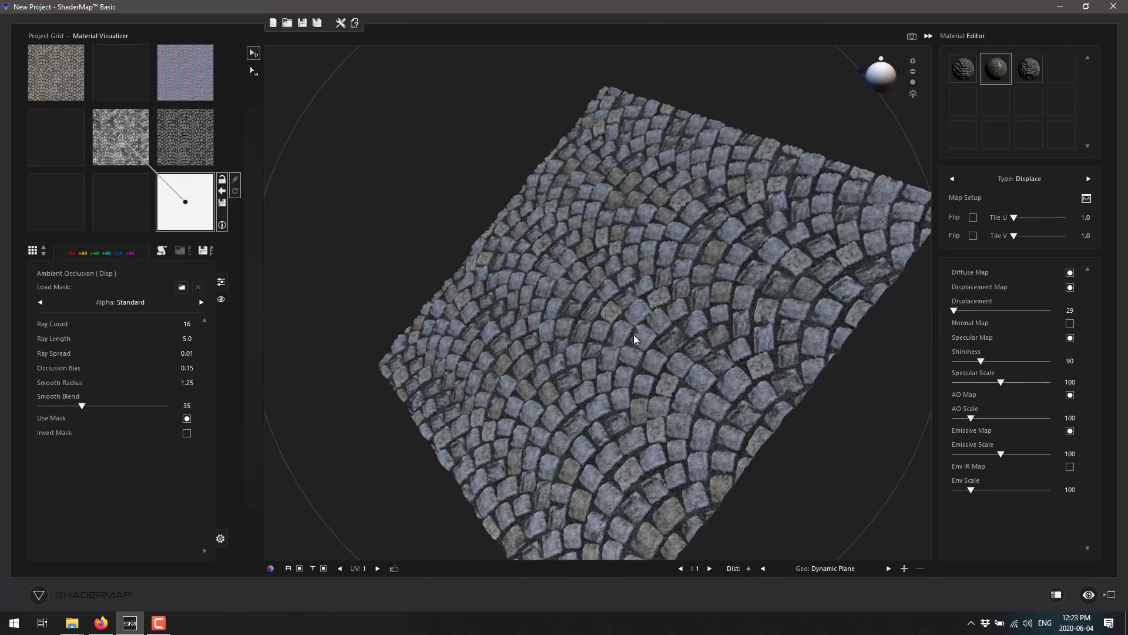
left_click_drag(658, 383, 602, 348)
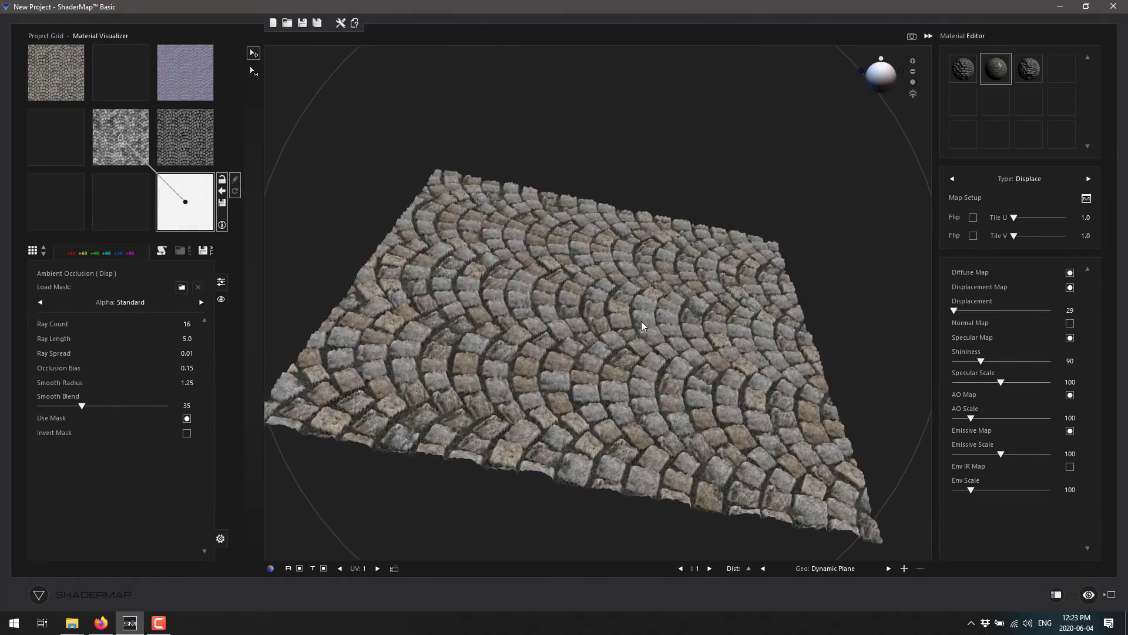
mouse_move(981, 361)
left_mouse_down()
mouse_move(1023, 362)
mouse_move(967, 371)
left_mouse_up()
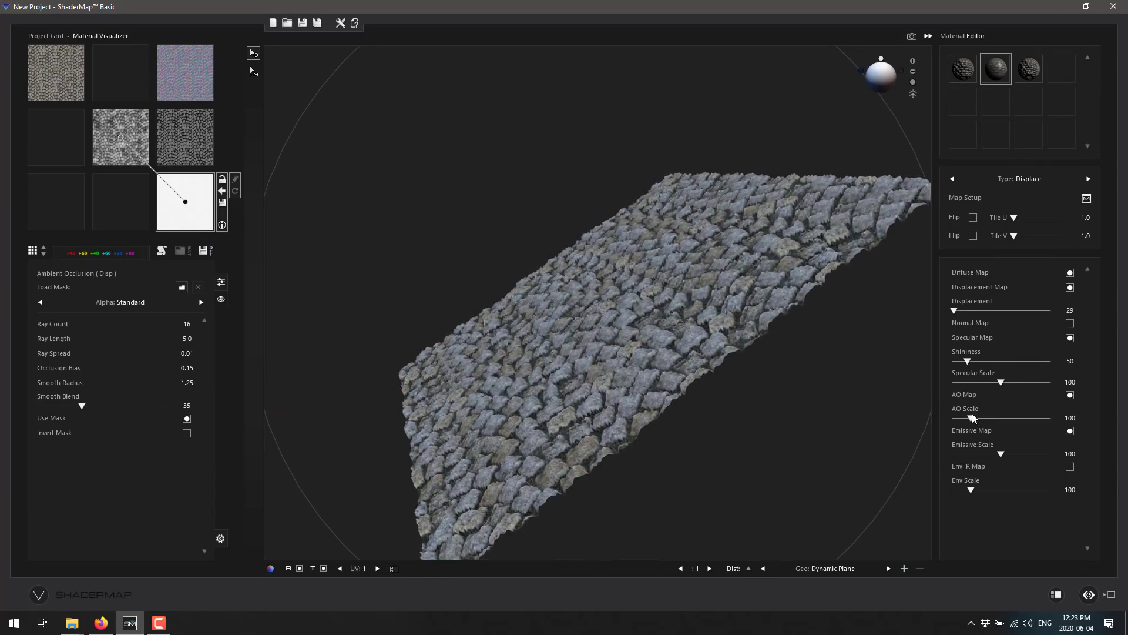
left_click_drag(970, 418, 1024, 418)
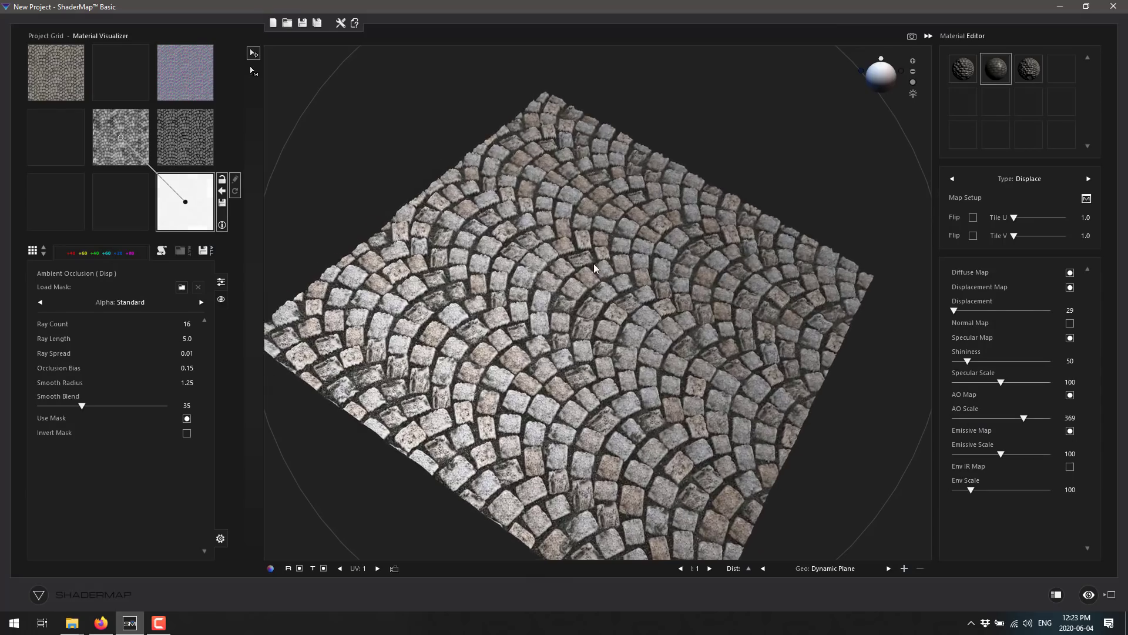
mouse_move(881, 81)
left_mouse_down()
mouse_move(888, 88)
mouse_move(886, 66)
mouse_move(878, 85)
mouse_move(894, 76)
mouse_move(892, 92)
mouse_move(883, 83)
mouse_move(896, 64)
left_mouse_up()
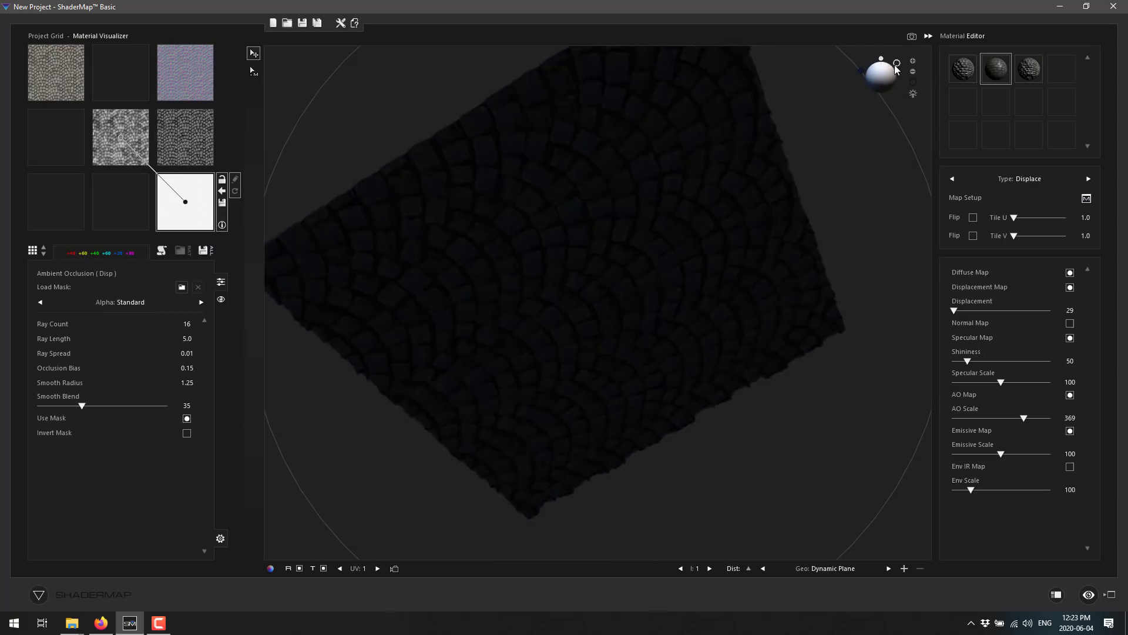
Step: Change the preview's environment map from Studio to Pillars in Environment Setup
left_click(914, 94)
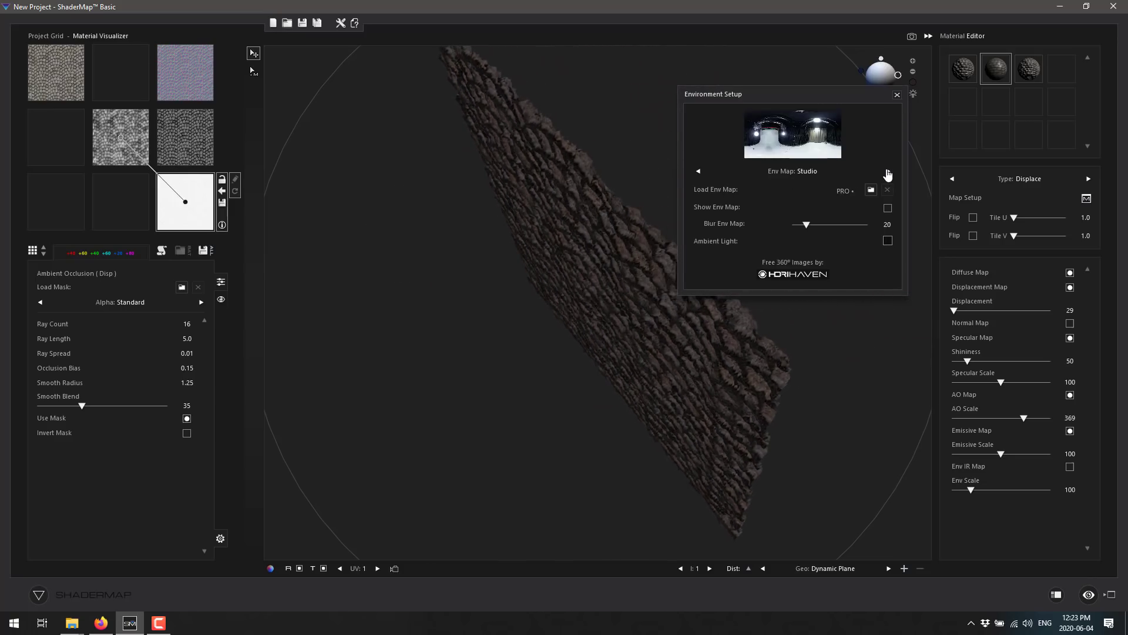
left_click(888, 171)
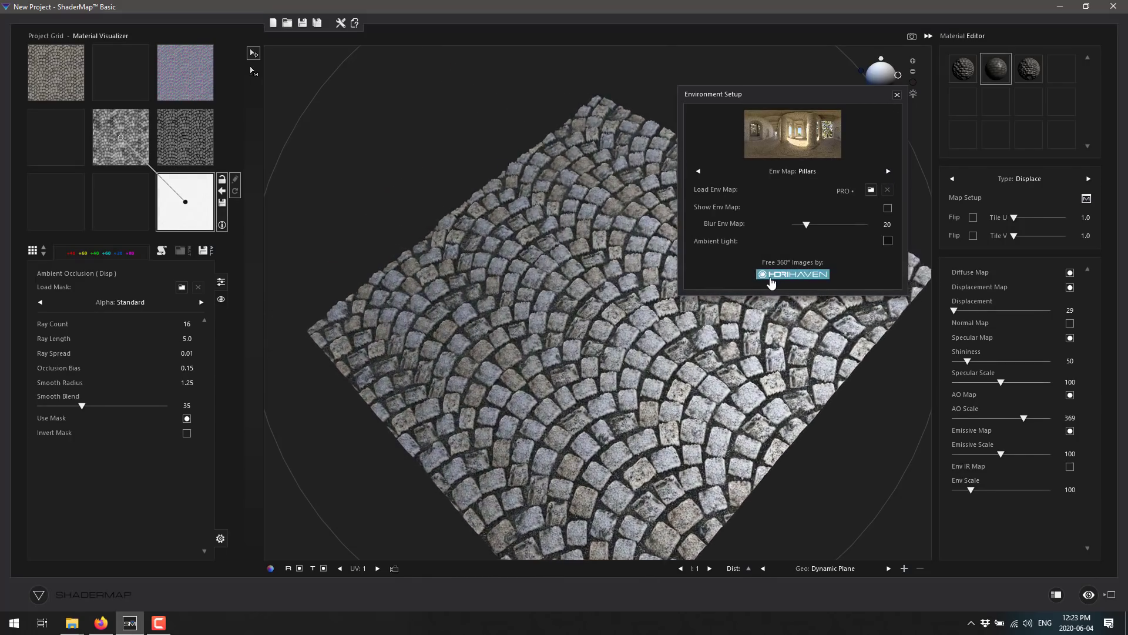
left_click(897, 96)
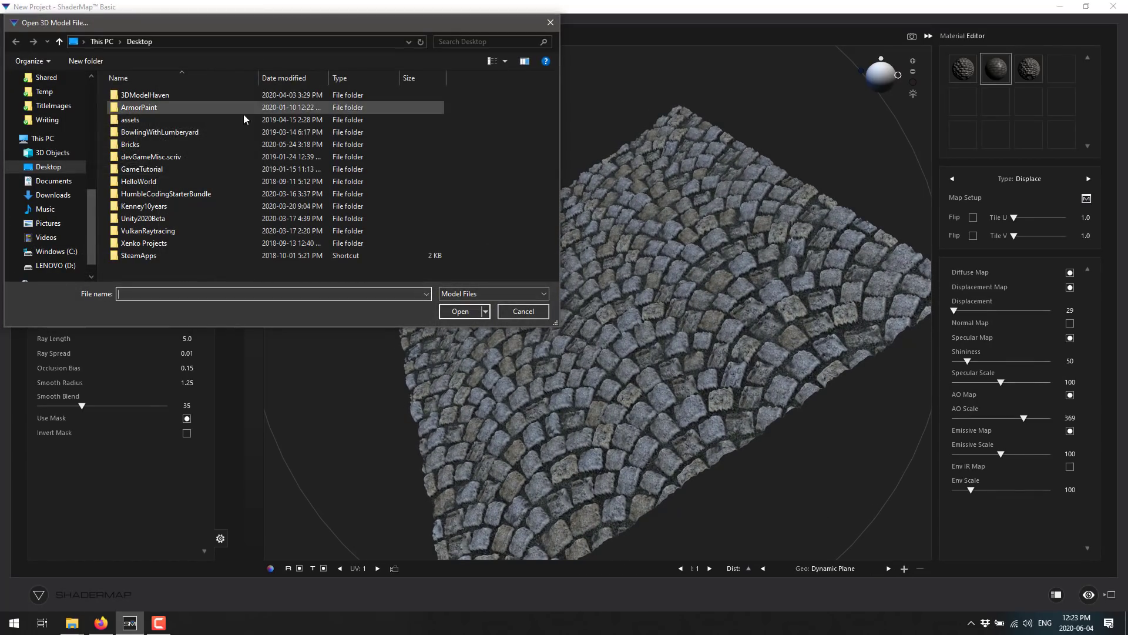
Step: Start a new project without saving and drag tire_high.FBX from the tire_model folder into ShaderMap
left_click(522, 312)
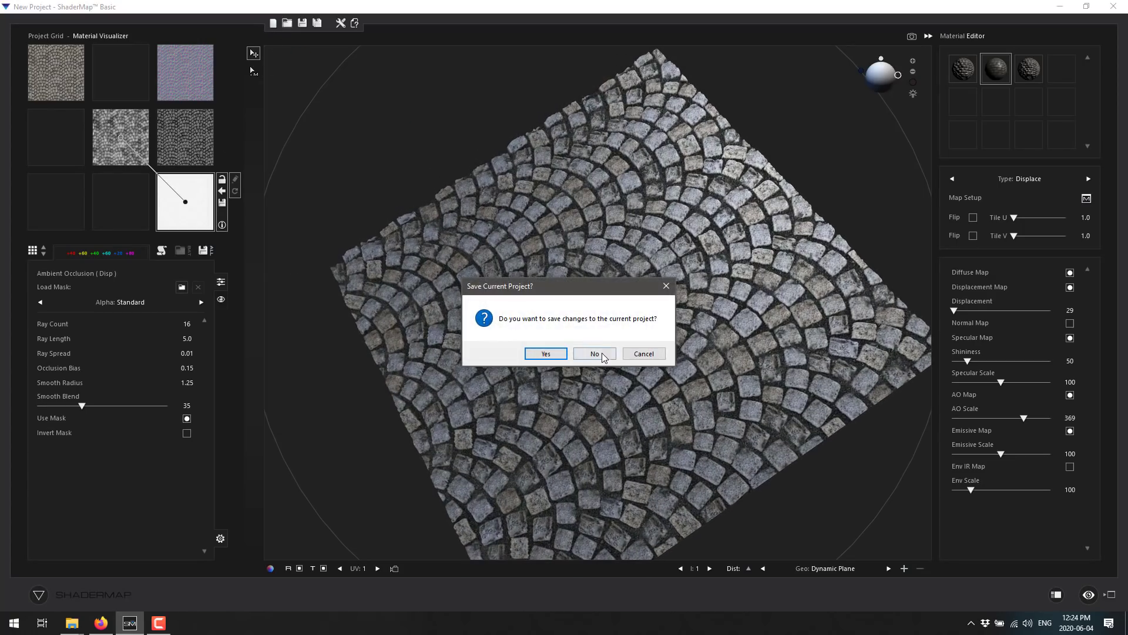
left_click(595, 353)
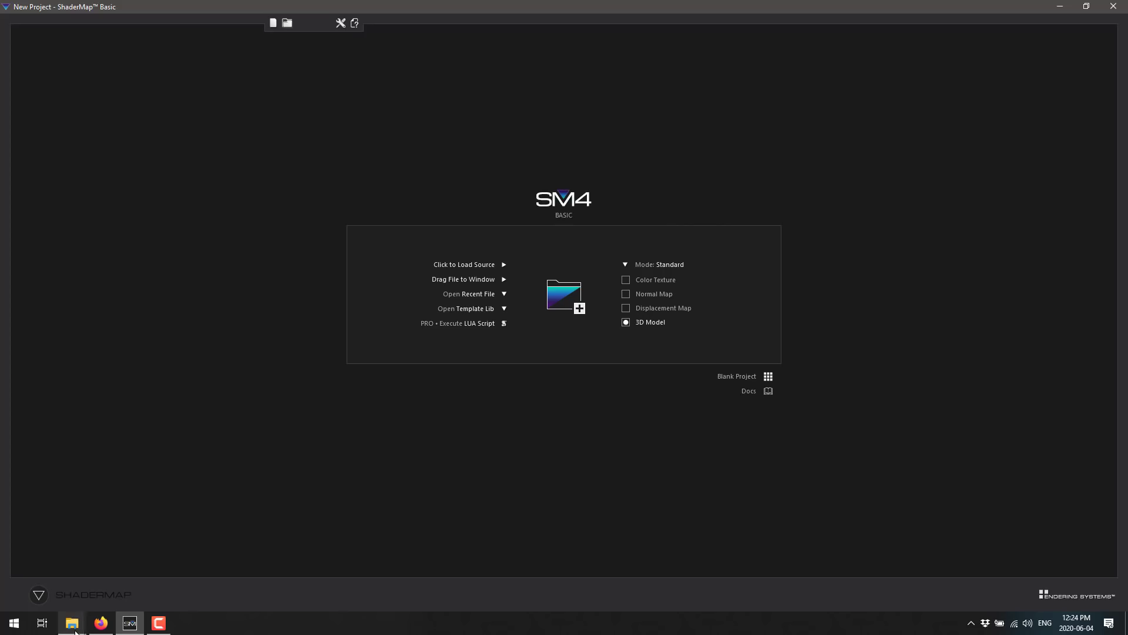
left_click(169, 593)
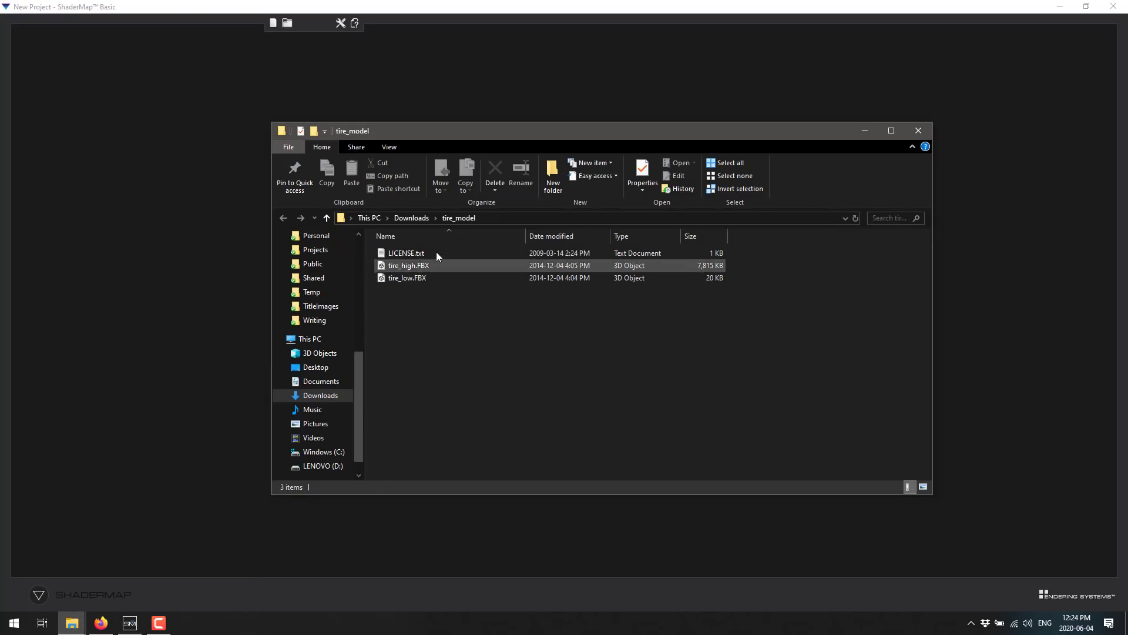
left_click_drag(427, 265, 209, 260)
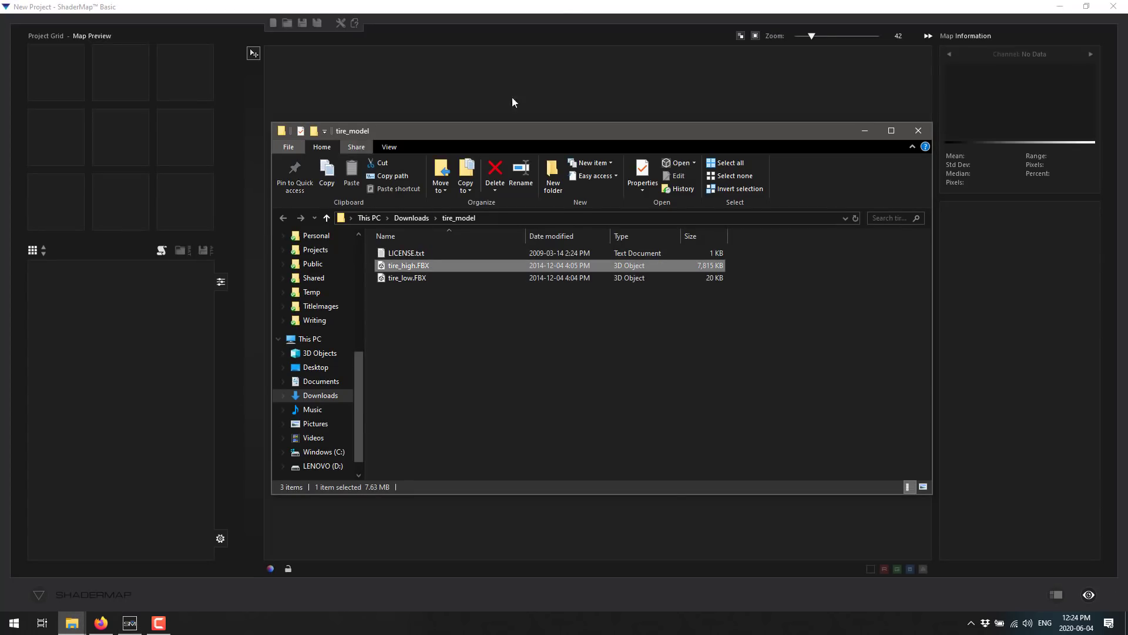
left_click(550, 5)
Step: Deselect the tire's single subset, orbit to its side, and open the Load Cage Model browser
left_click(605, 266)
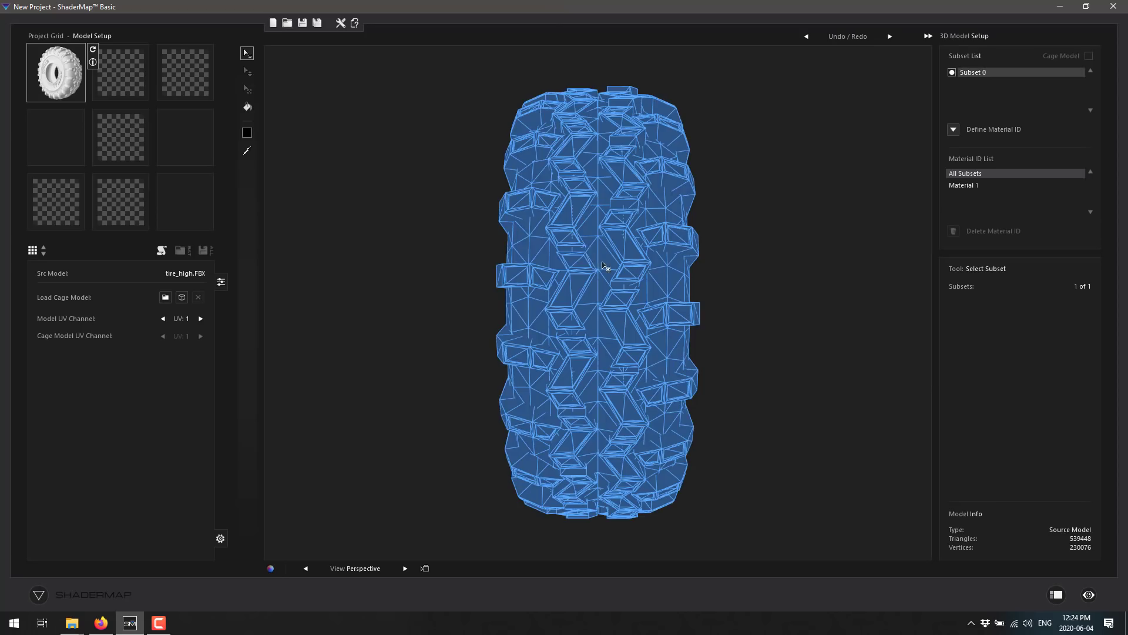
left_click_drag(729, 354, 799, 374)
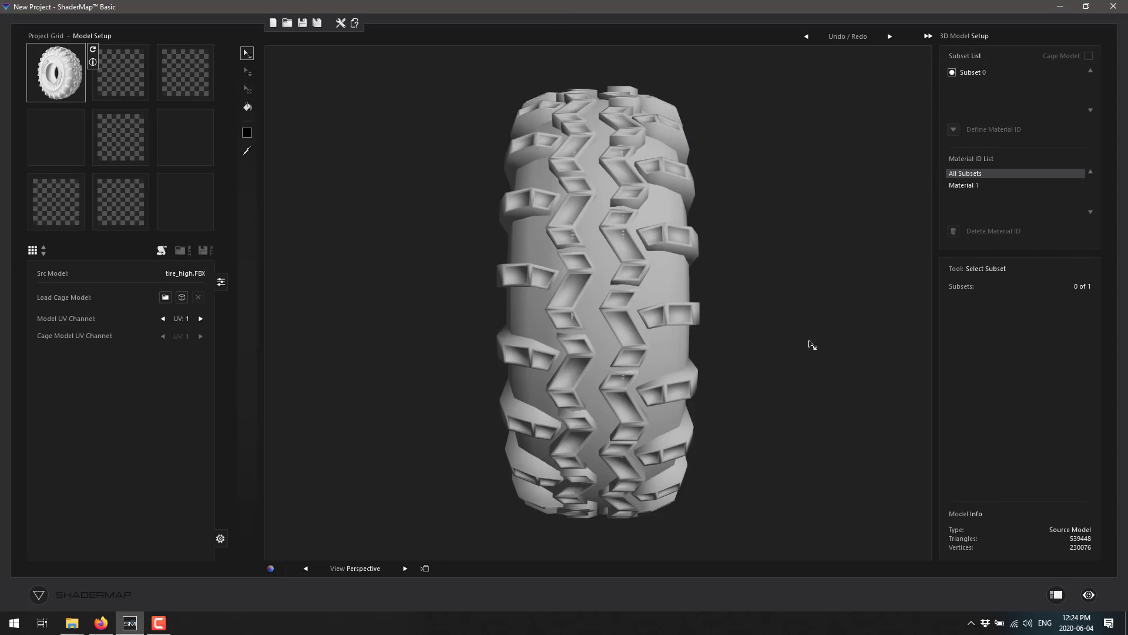
middle_click_drag(812, 345, 124, 340)
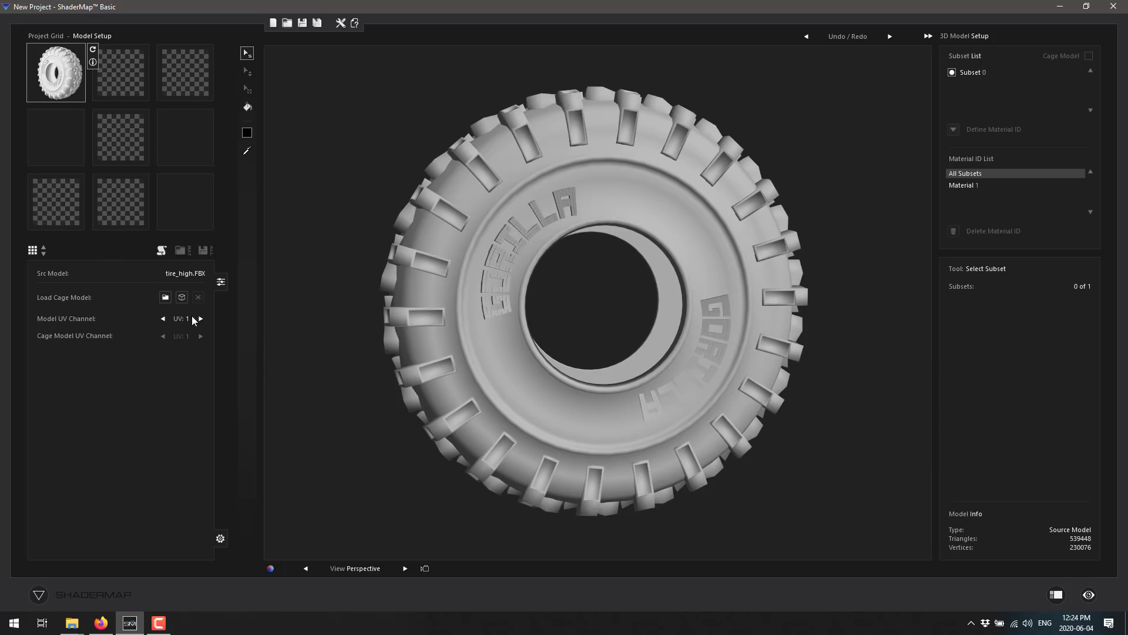
left_click(169, 298)
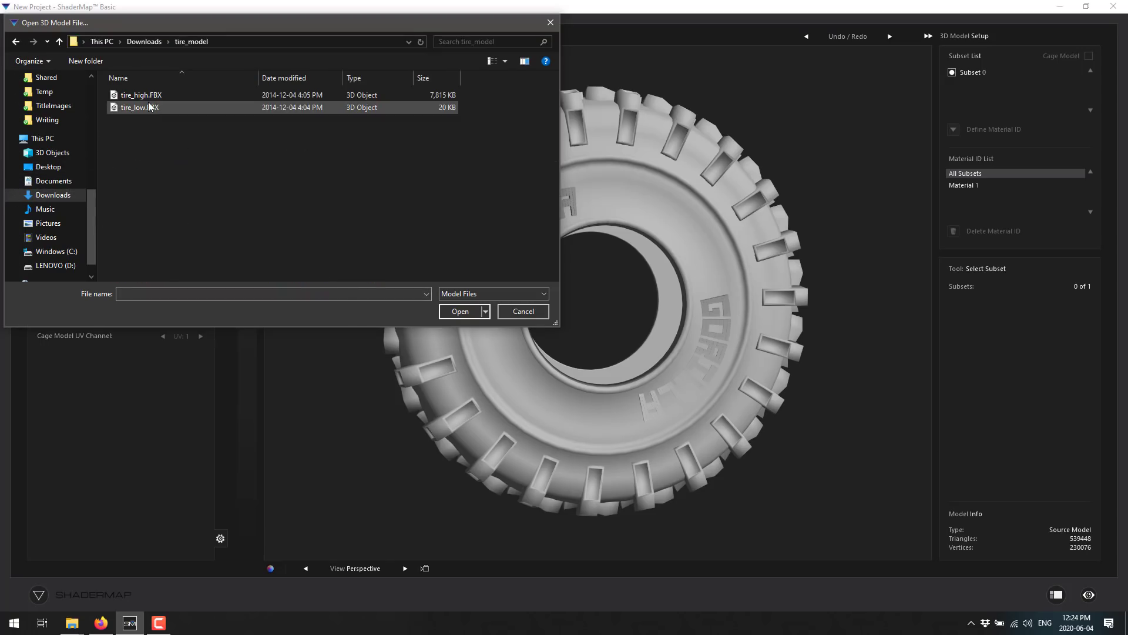
Step: Load tire_low.FBX as the cage (373 triangles, 82 vertices) and inspect it in the viewport
double_click(149, 108)
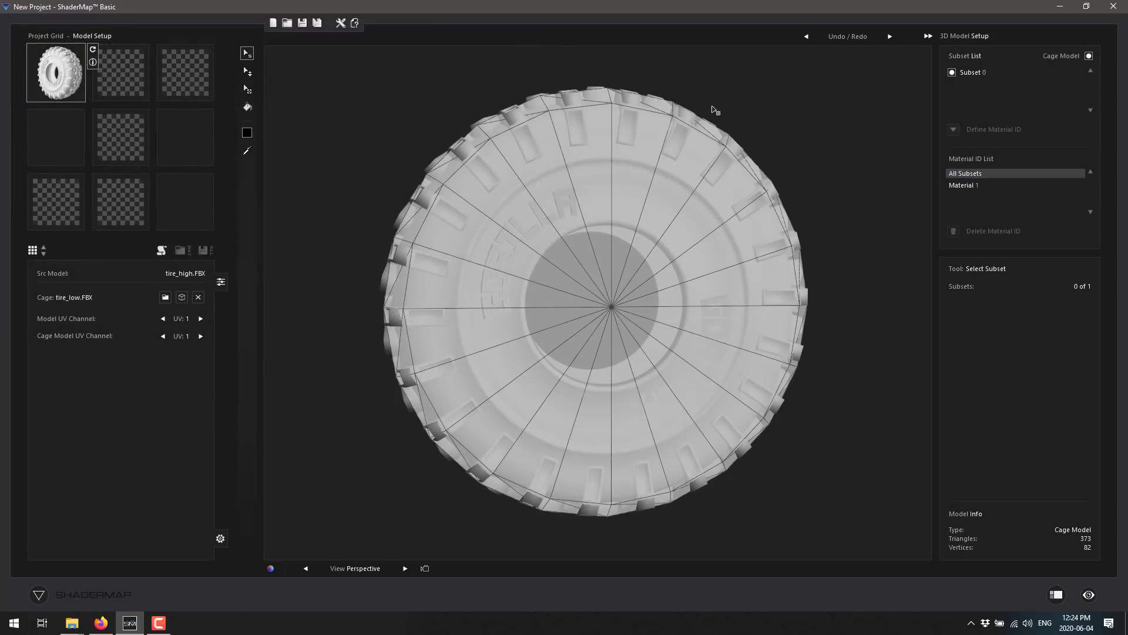
left_click_drag(629, 342, 617, 340)
middle_click_drag(617, 340, 585, 345)
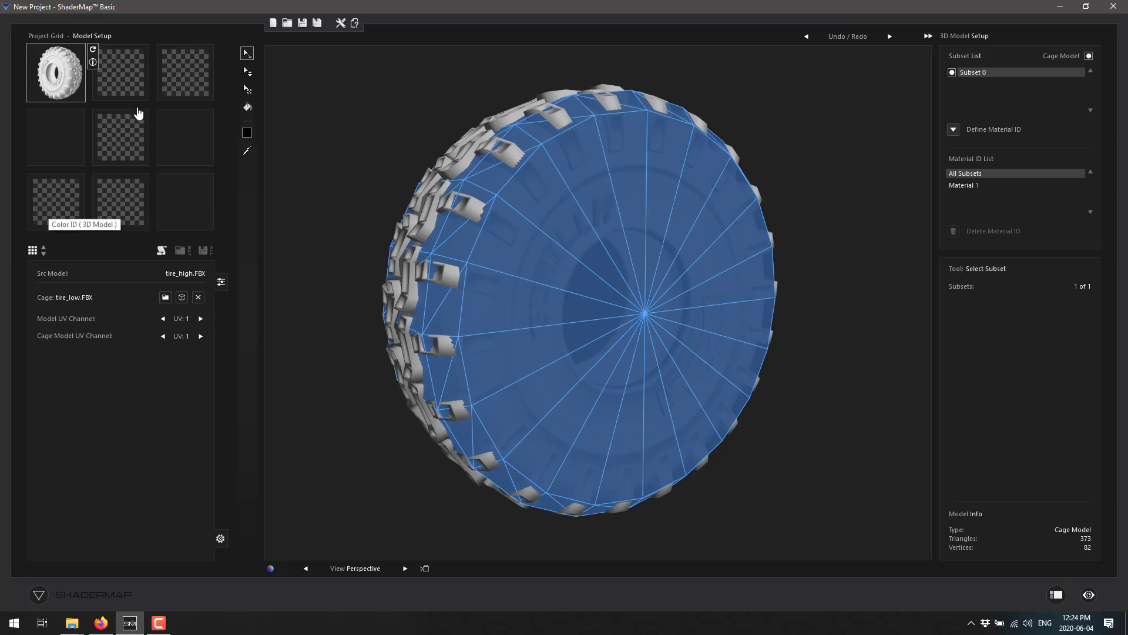
Step: Render the 1024x1024 Normal TS map and show it on a cylinder in Material Visualizer
left_click(130, 73)
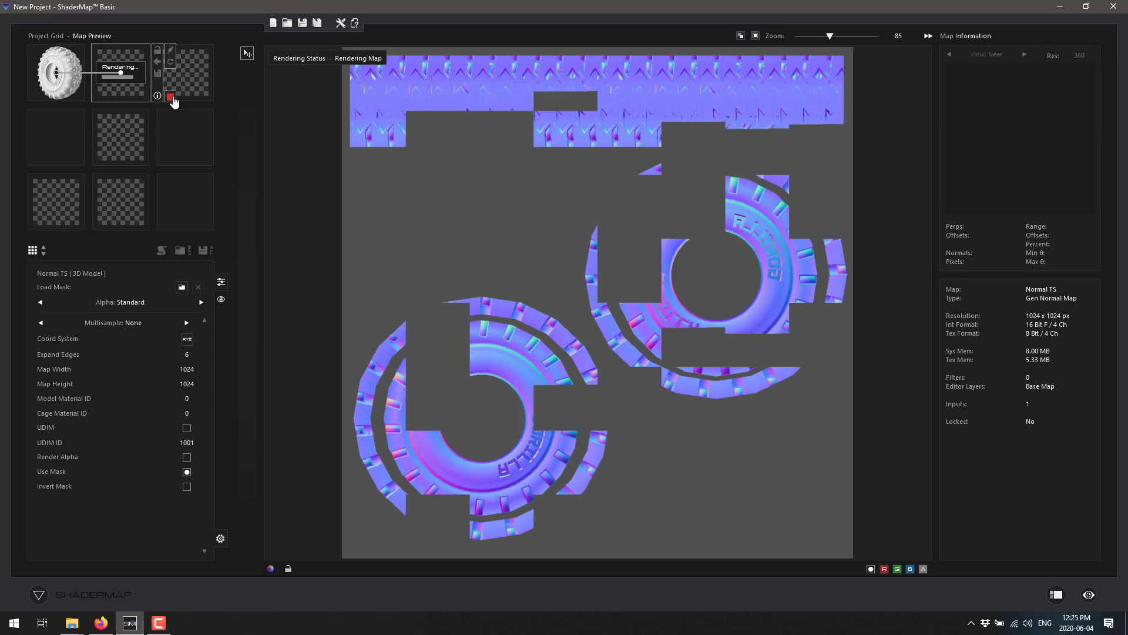
left_click(643, 263)
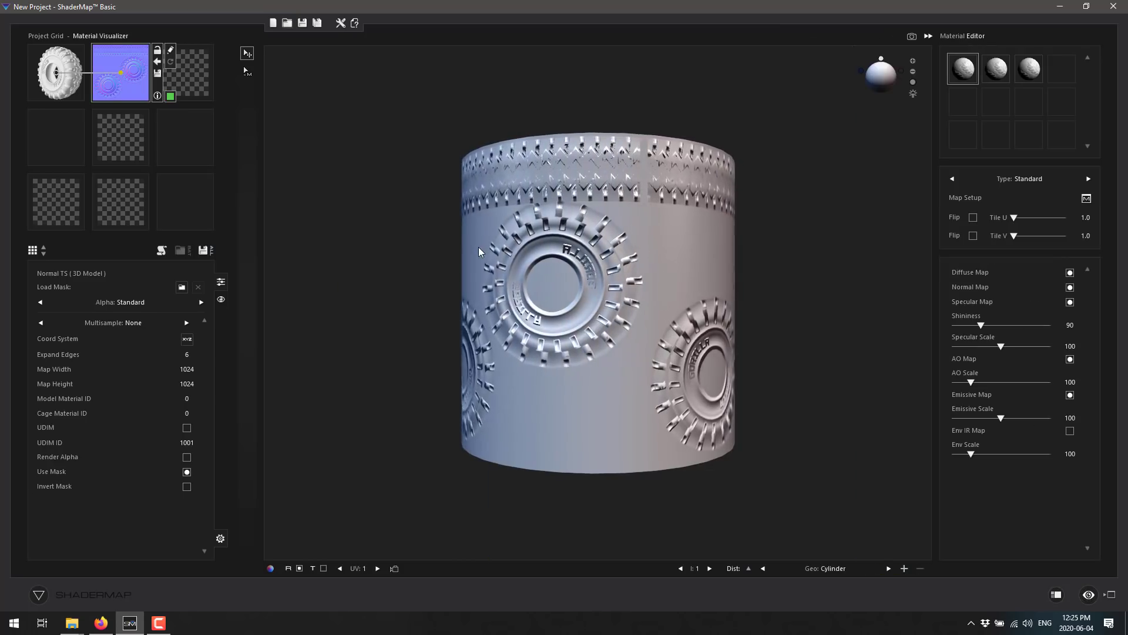
Step: Preview the normal map on cube, dynamic plane and sphere geometry, then browse for custom geometry
left_click_drag(600, 308, 744, 319)
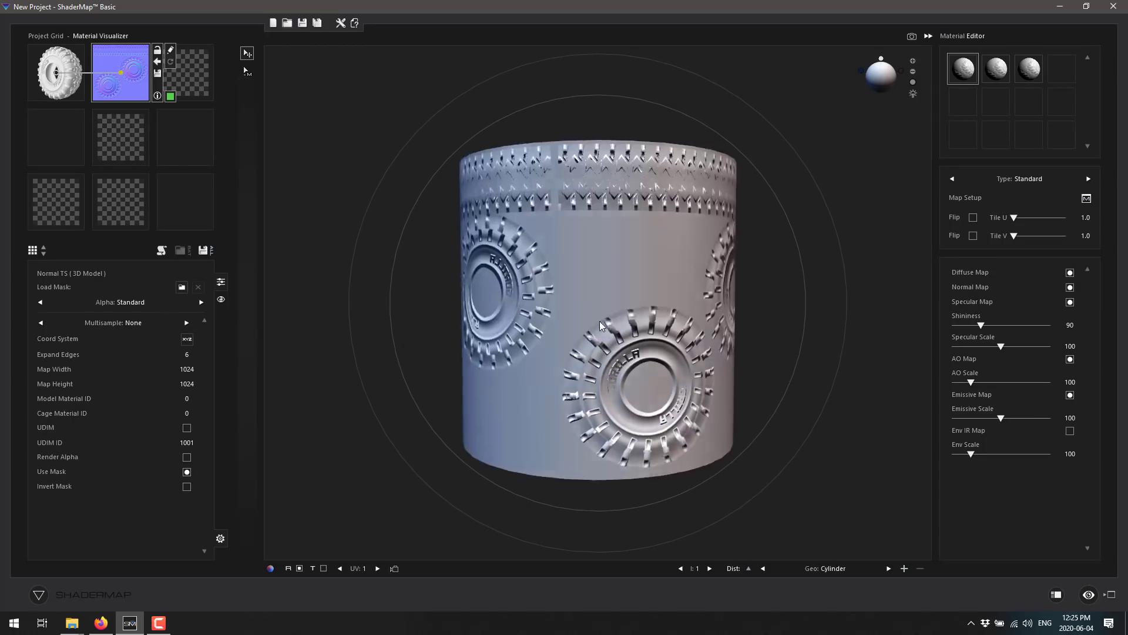
left_click(888, 569)
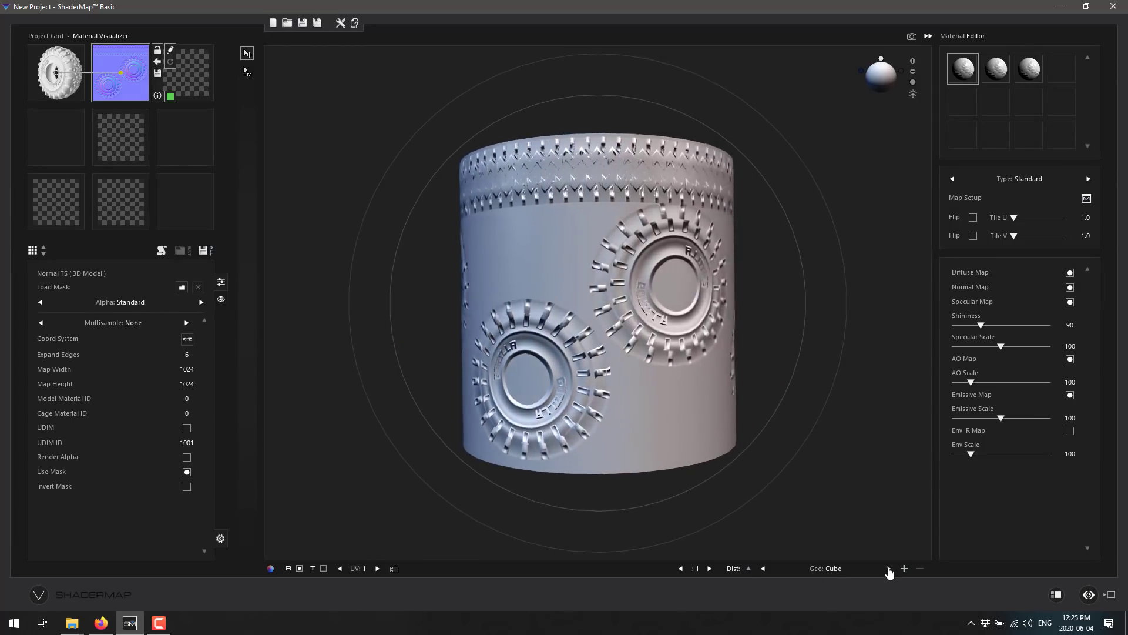
left_click(888, 568)
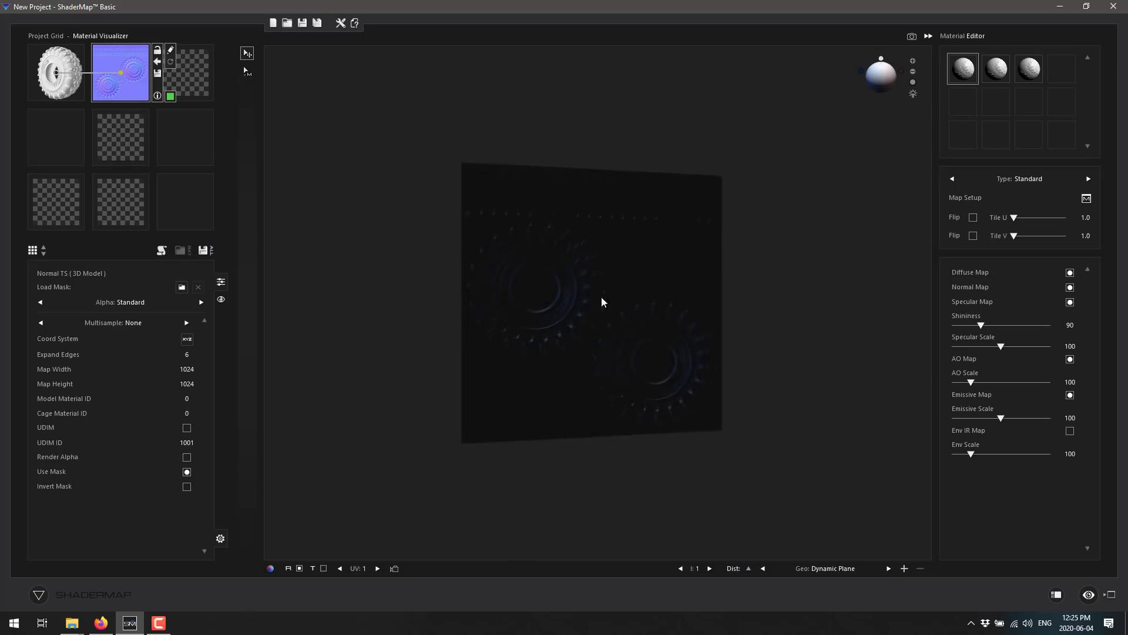
left_click(888, 568)
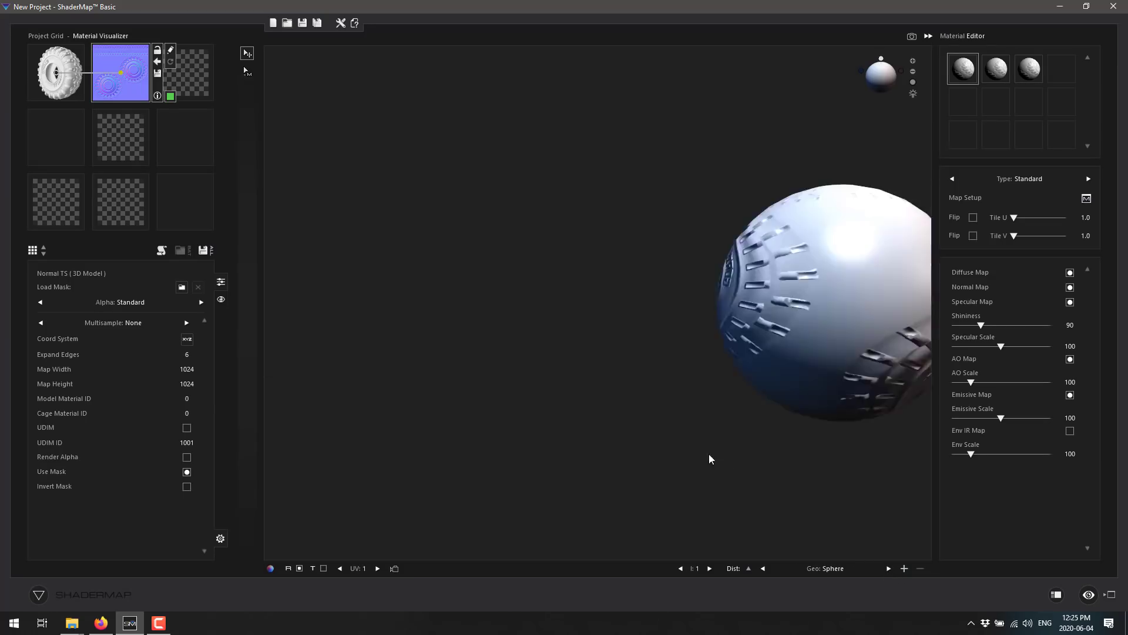
left_click_drag(510, 275, 679, 271)
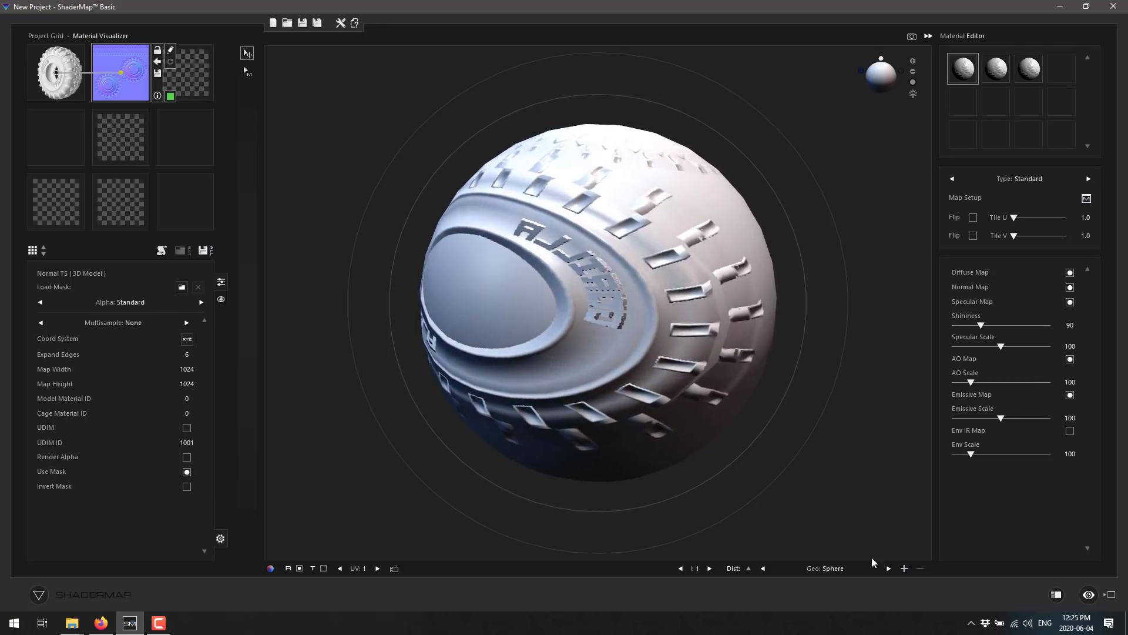
left_click(905, 569)
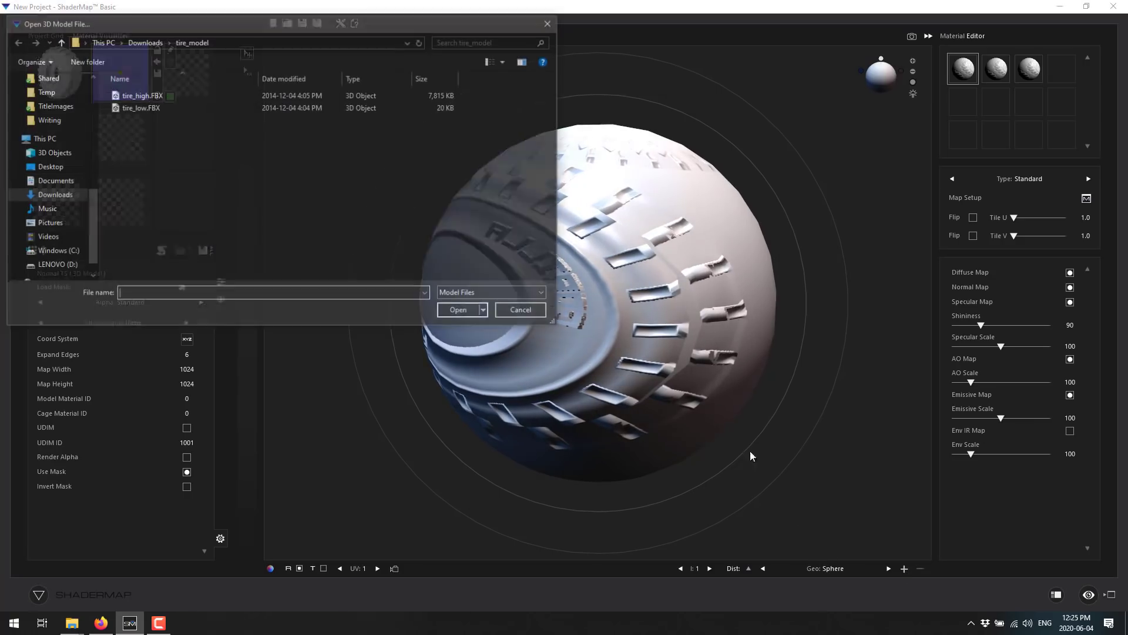
Step: Use tire_low.FBX as preview geometry with the Displace material to reveal its lettered tread
double_click(143, 109)
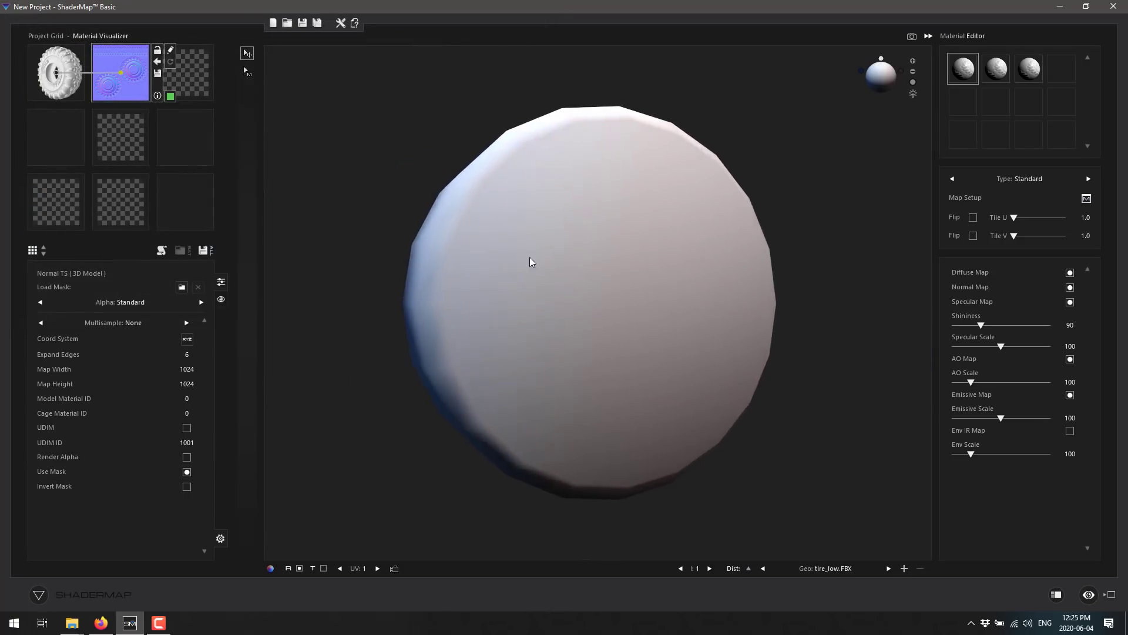
left_click_drag(513, 257, 772, 332)
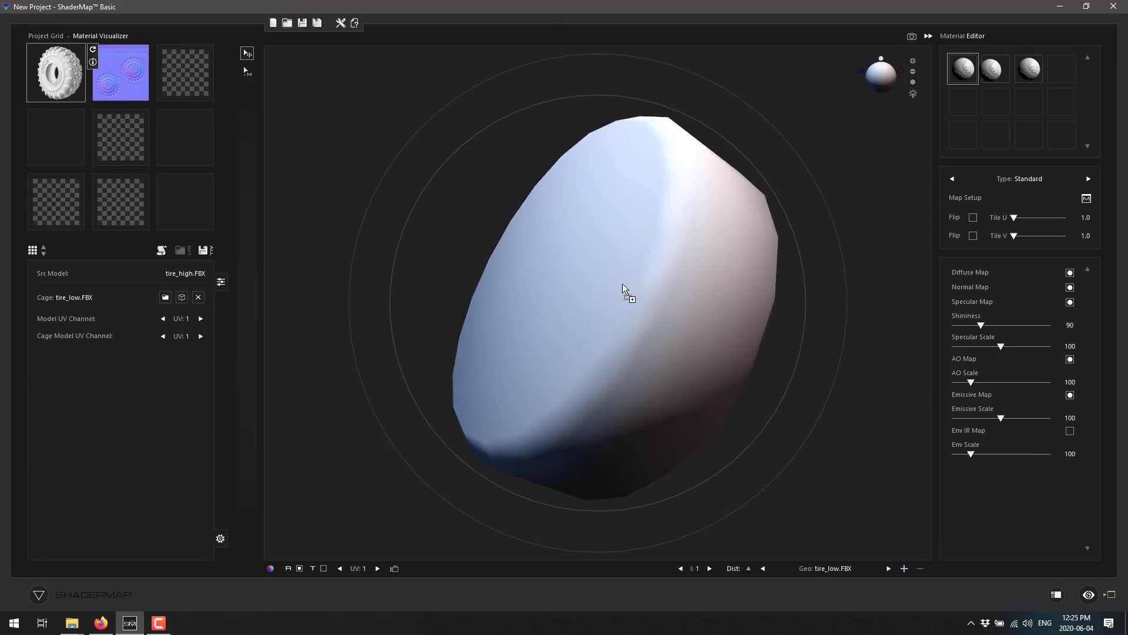
left_click_drag(623, 288, 625, 290)
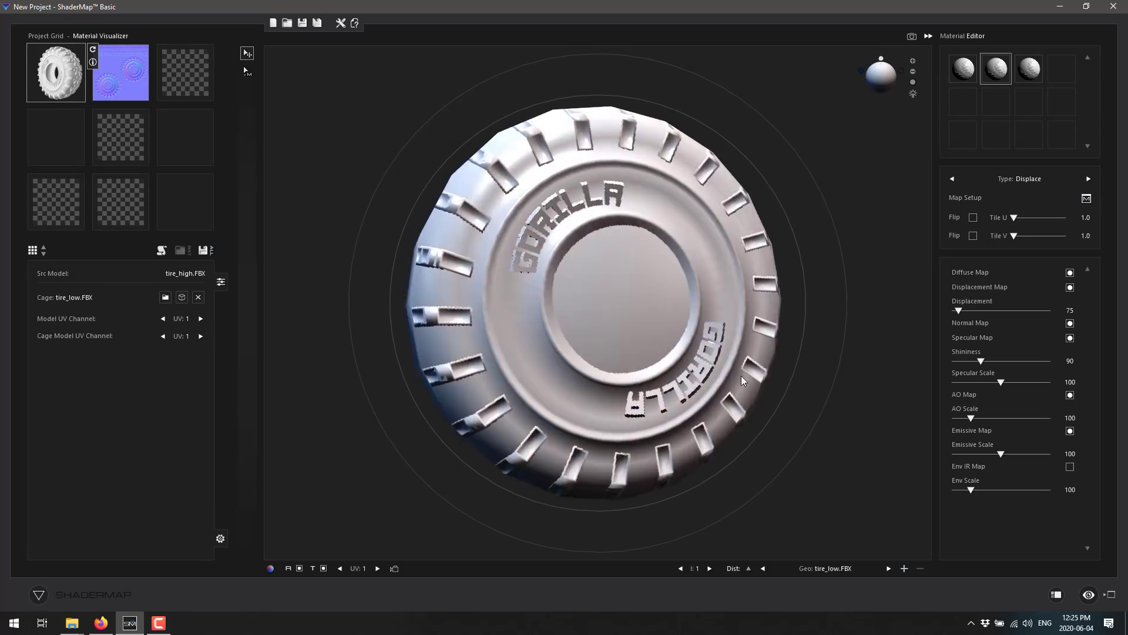
Step: Select the displacement map and raise the Displacement strength to test stronger relief
left_click_drag(742, 381, 262, 265)
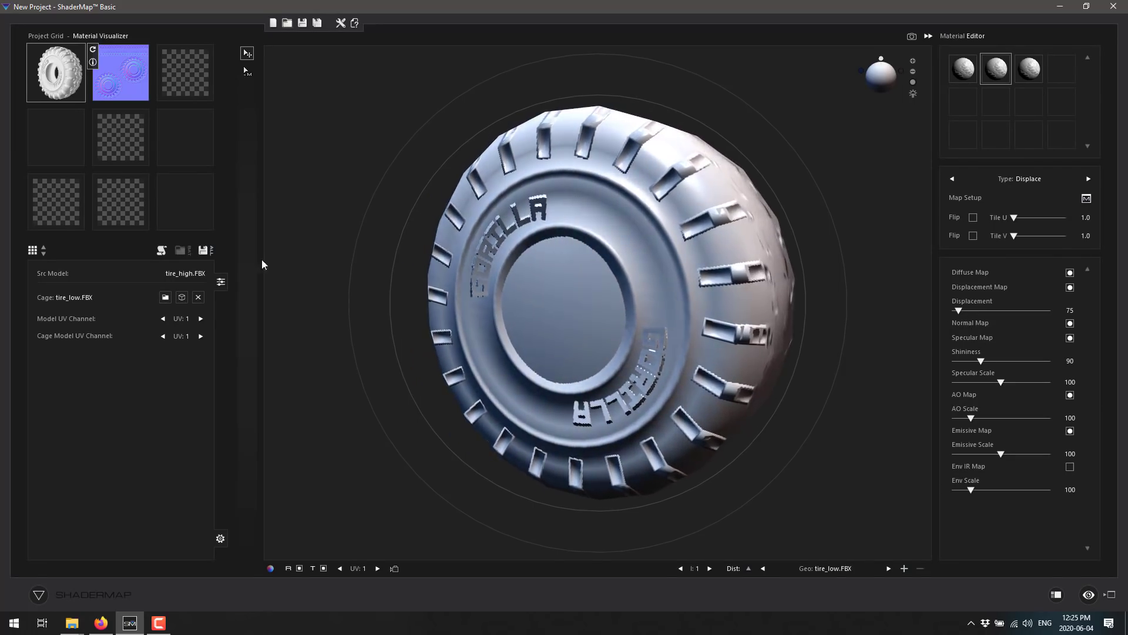
left_click(116, 144)
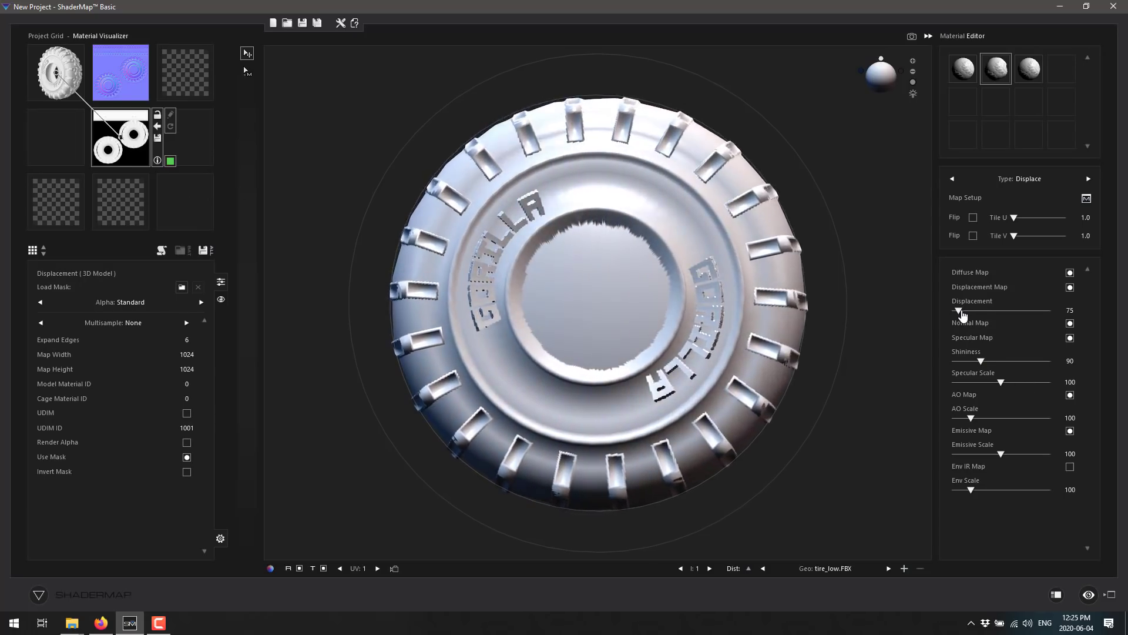
left_click_drag(959, 310, 904, 312)
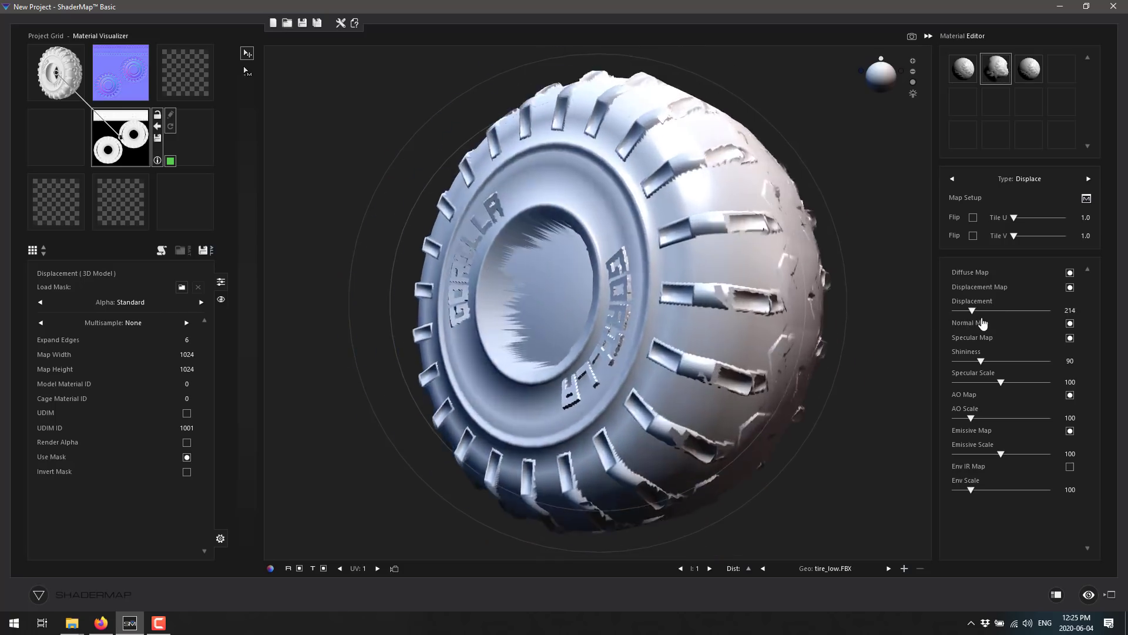
Step: Disable the Displacement Map and toggle the Normal Map off and on to compare
left_click(1070, 288)
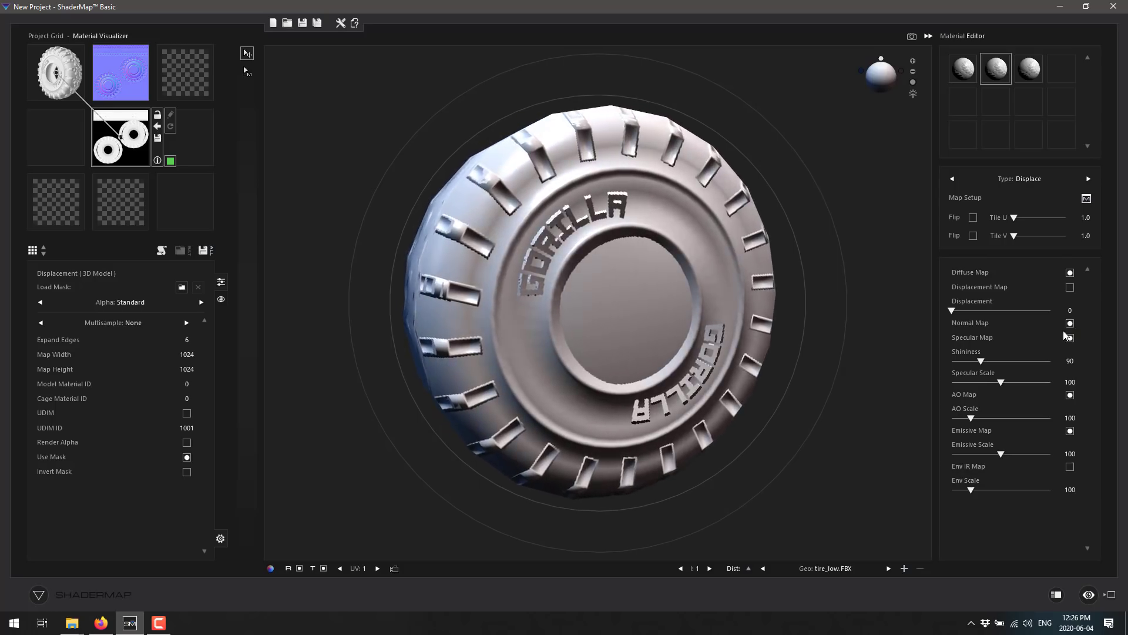
left_click(1069, 323)
left_click(1070, 323)
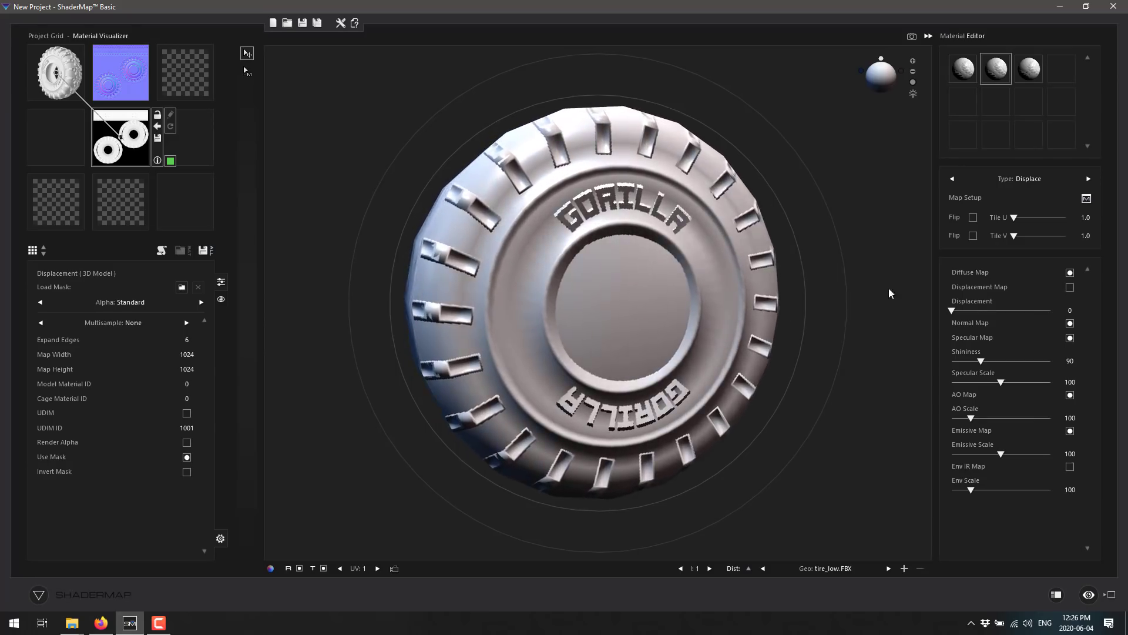
Step: Select the Ambient Occlusion (3D Model) tile and render the 1024x1024 AO map
left_click(123, 82)
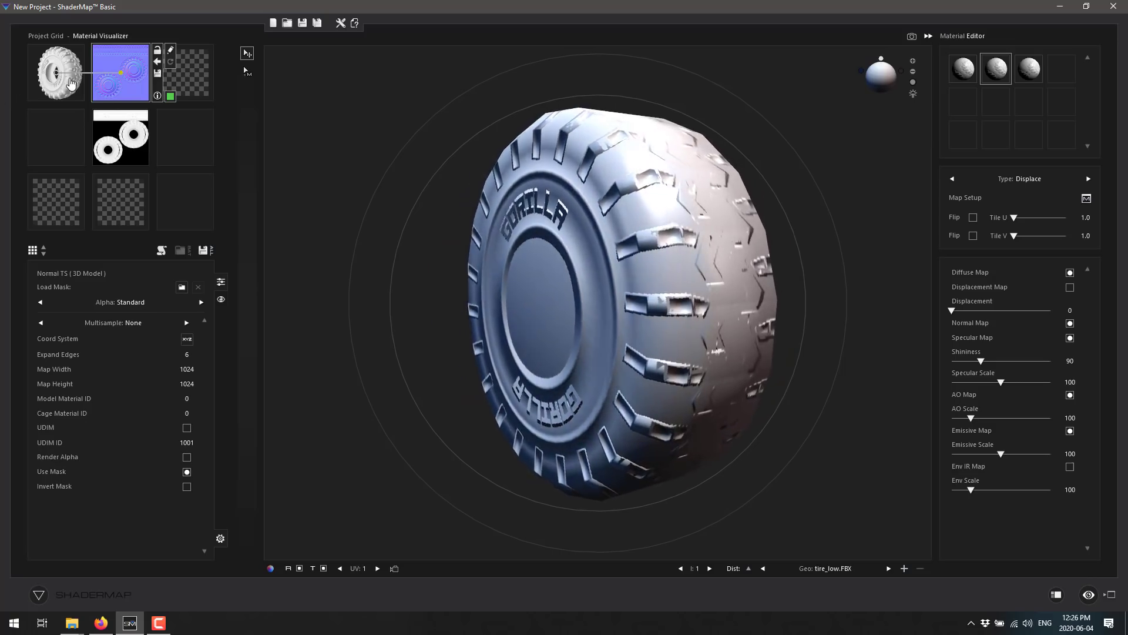
left_click(118, 217)
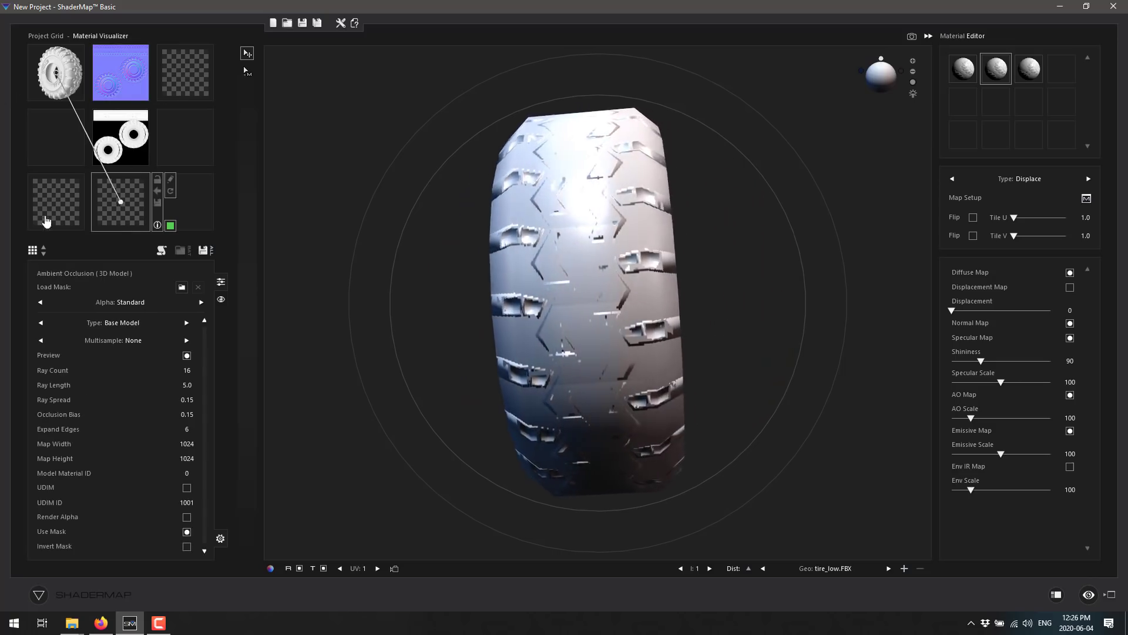
left_click(171, 227)
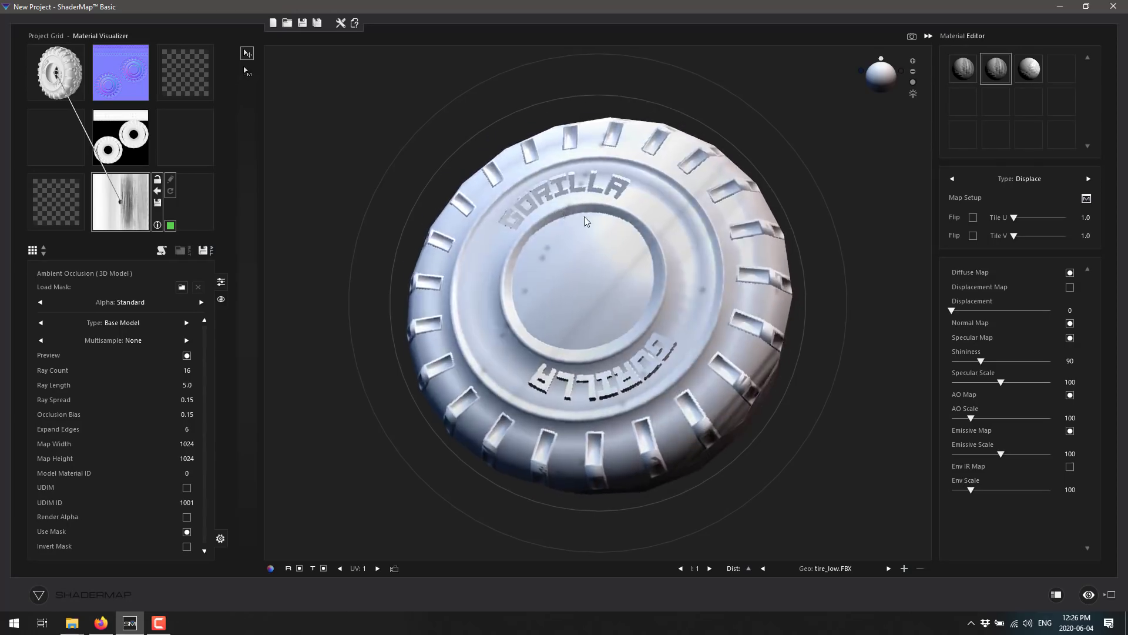
Step: Preview on tire_high.FBX geometry with Specular Map unchecked, then select the source model tile
left_click(904, 568)
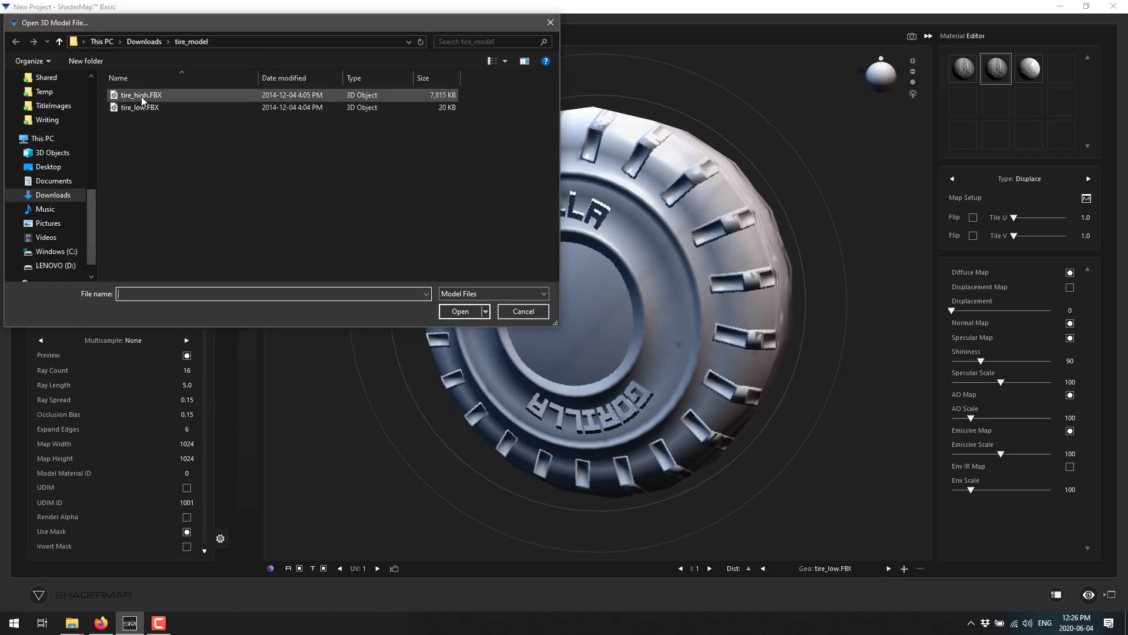
double_click(141, 95)
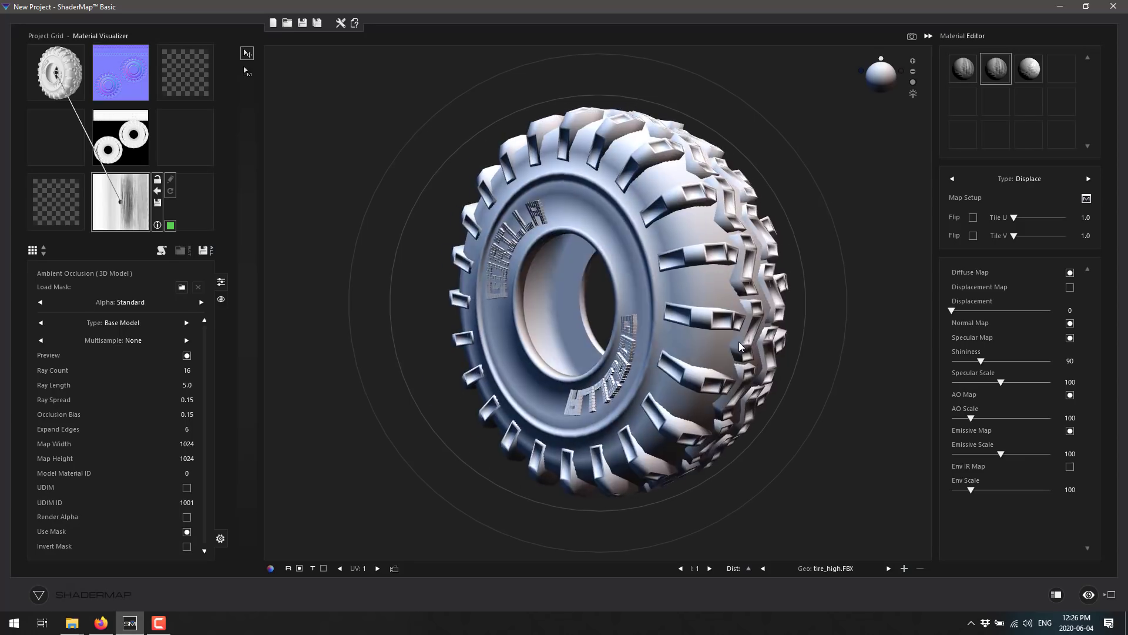
left_click(1070, 322)
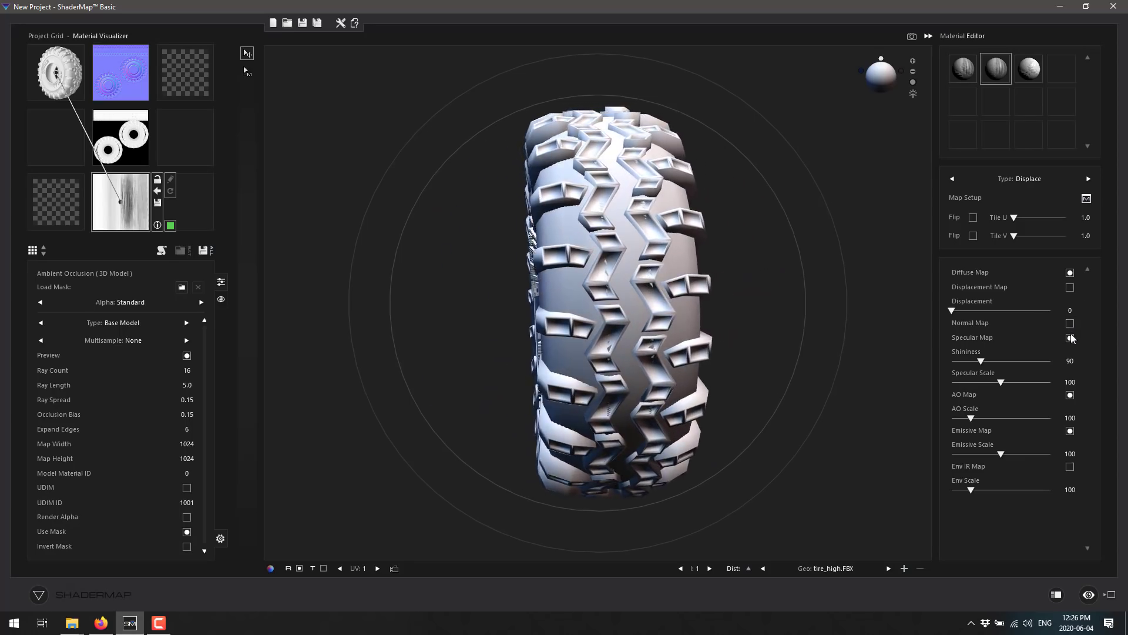
left_click(1070, 337)
left_click(1070, 322)
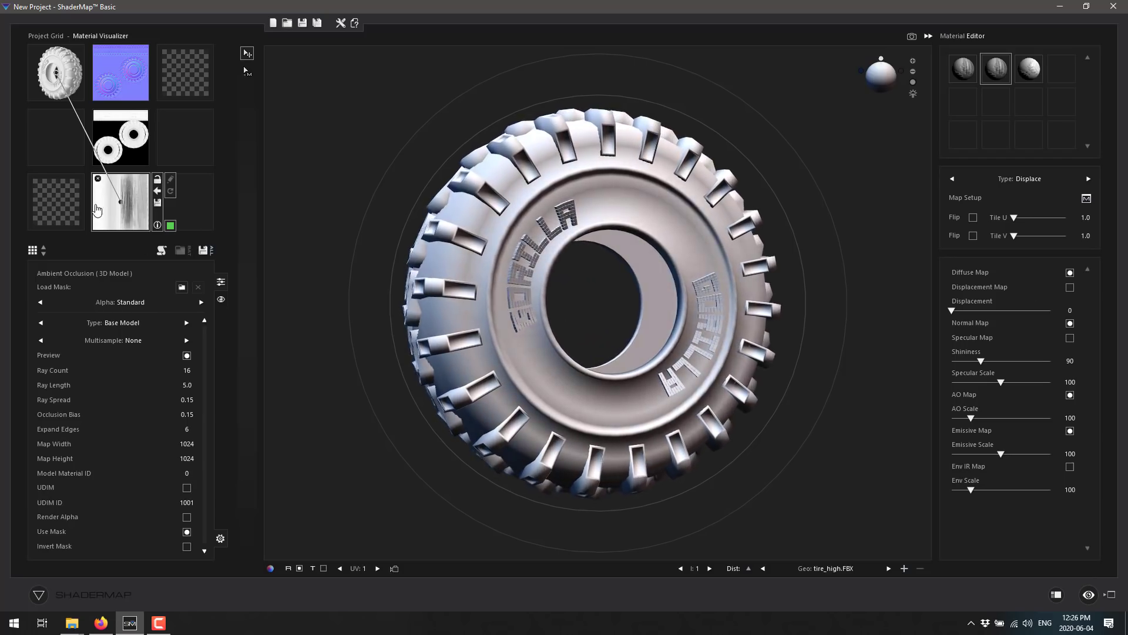
left_click(57, 73)
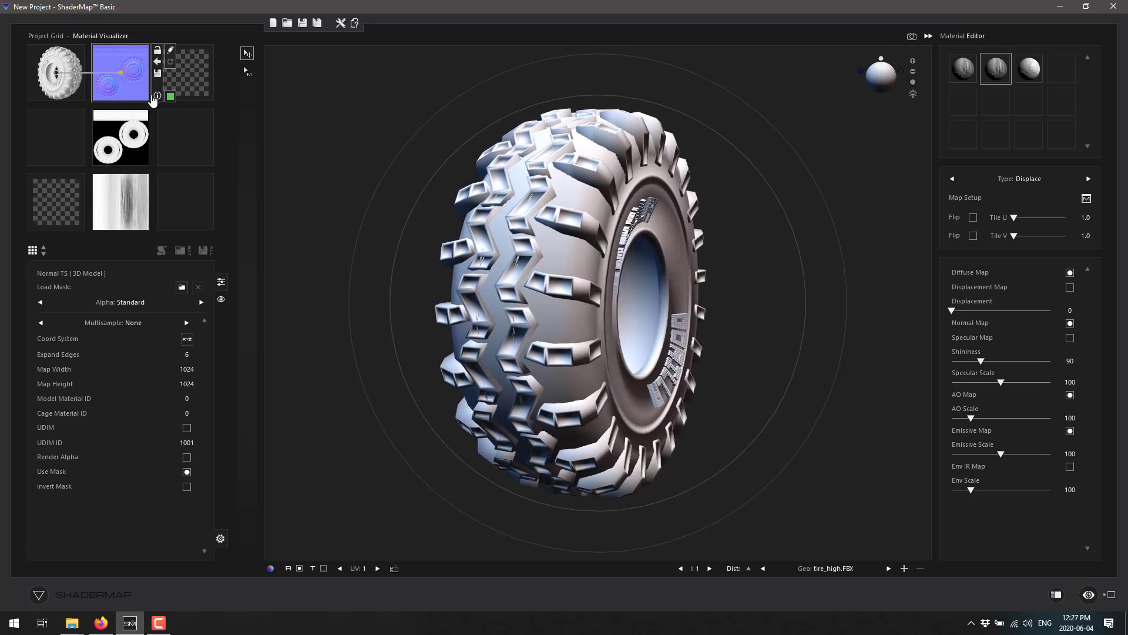
Step: Add a Normal WS (3D Model) map in the third grid slot, then render the Color ID map at 1024x1024
left_click(206, 72)
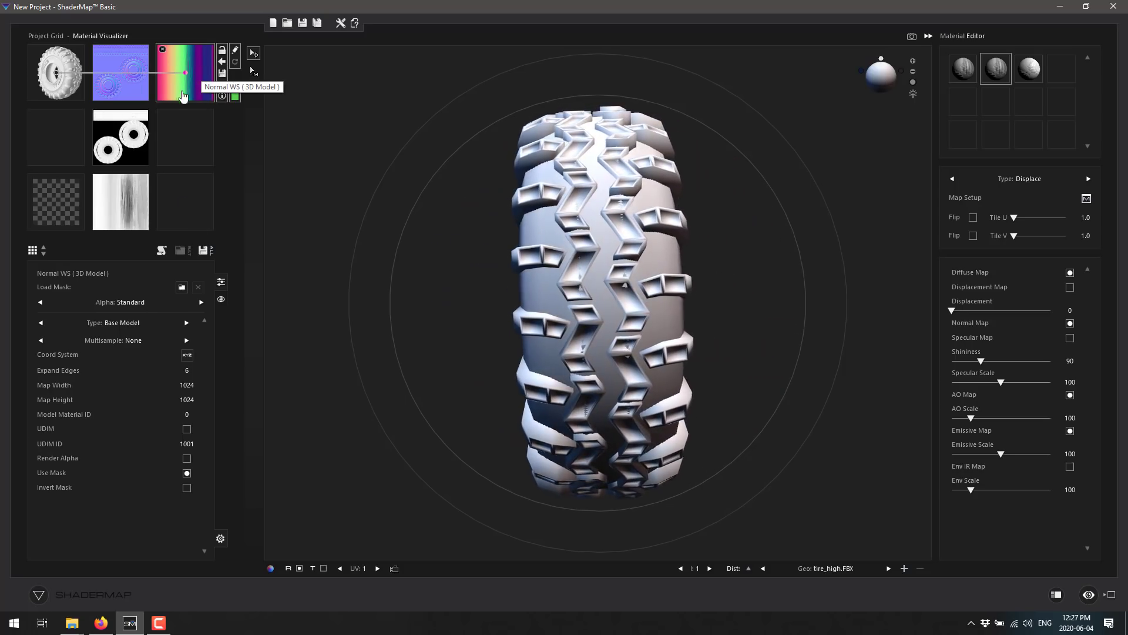
left_click(60, 196)
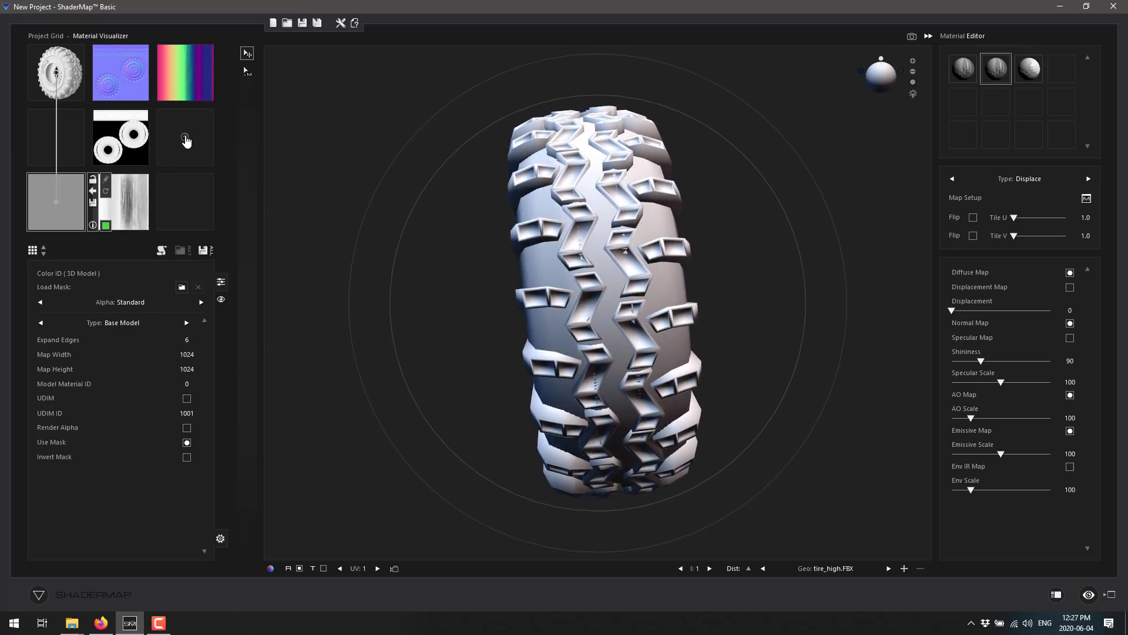
Step: Browse the Add Node list and the Color Map description, cancel, then switch to smaller grid thumbnails
left_click(185, 137)
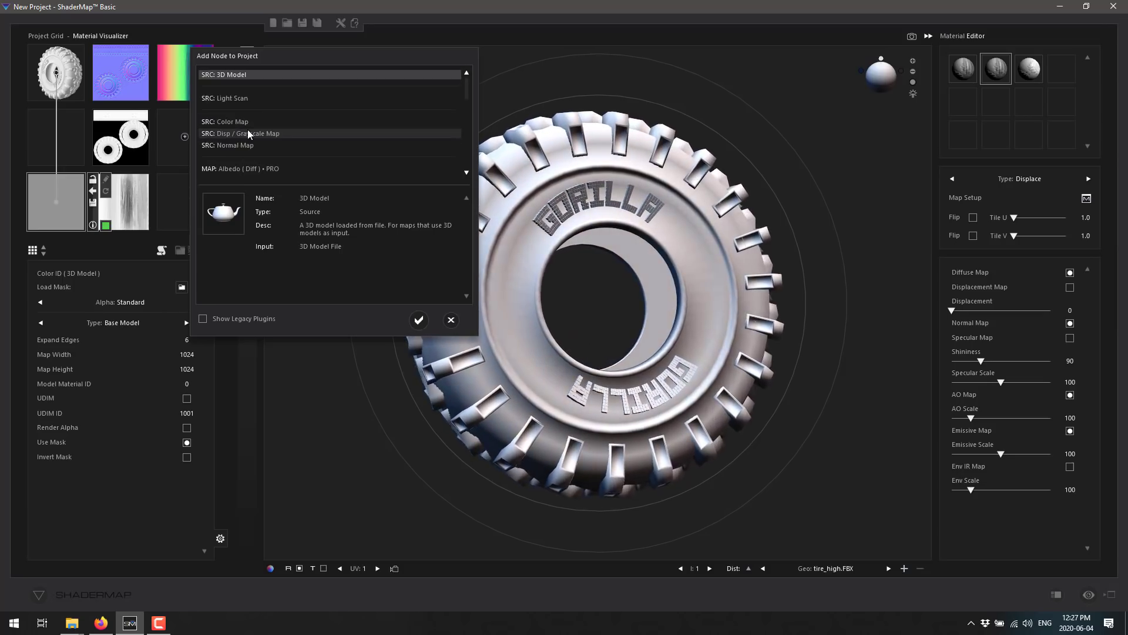
scroll(248, 129, "down", 1)
left_click(230, 106)
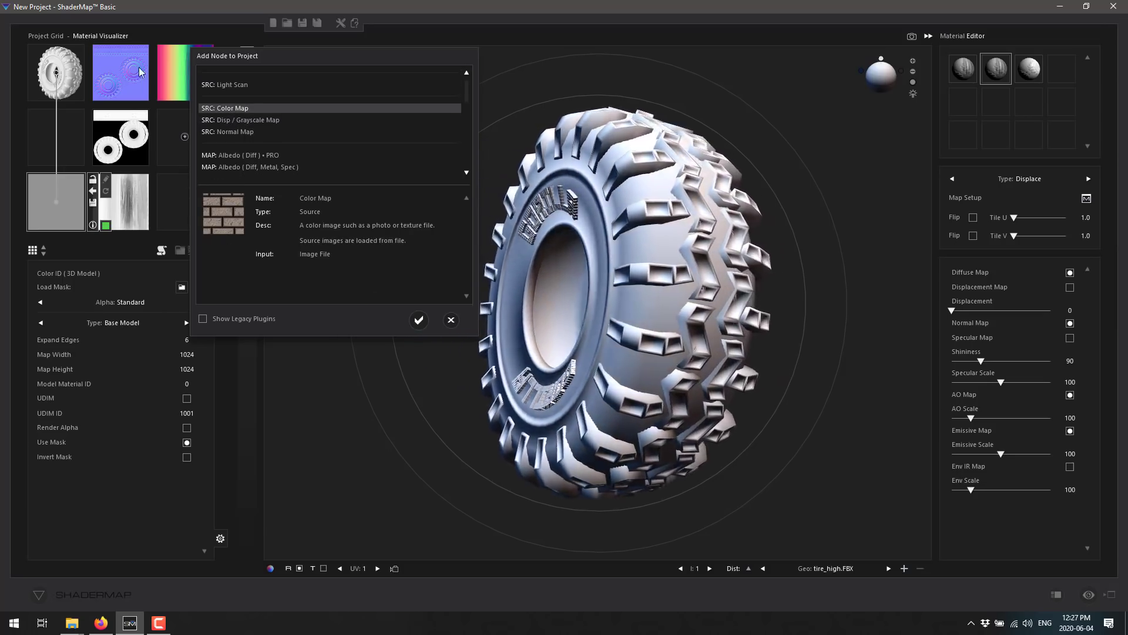
left_click(450, 320)
left_click(47, 251)
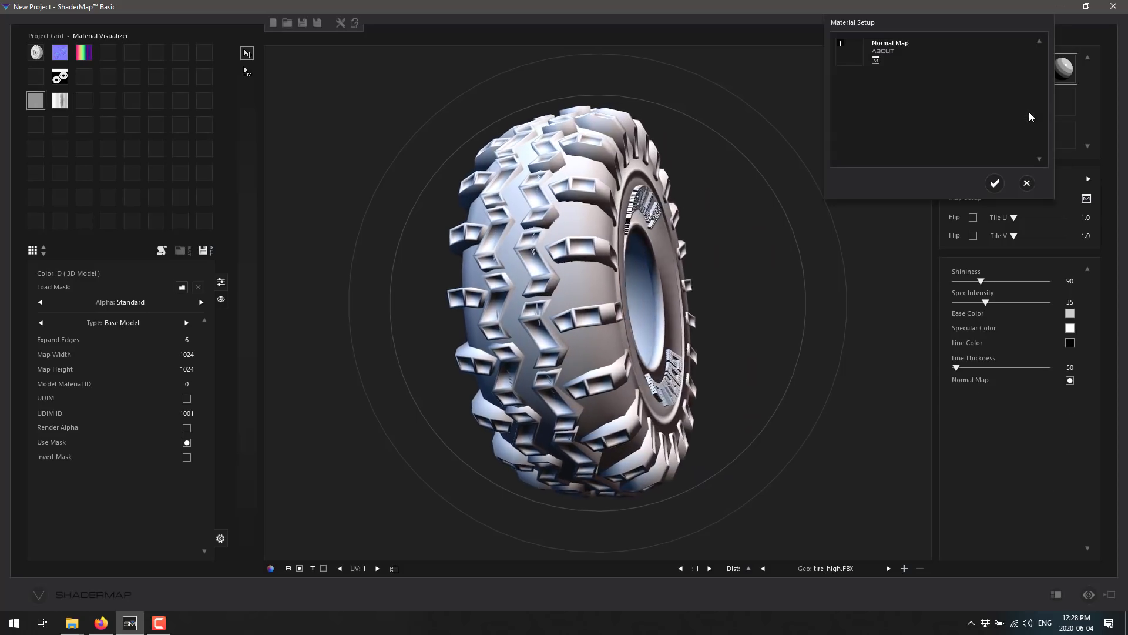
Step: Apply the Cel Toon material to the tire and set its base colour to light green
left_click(994, 182)
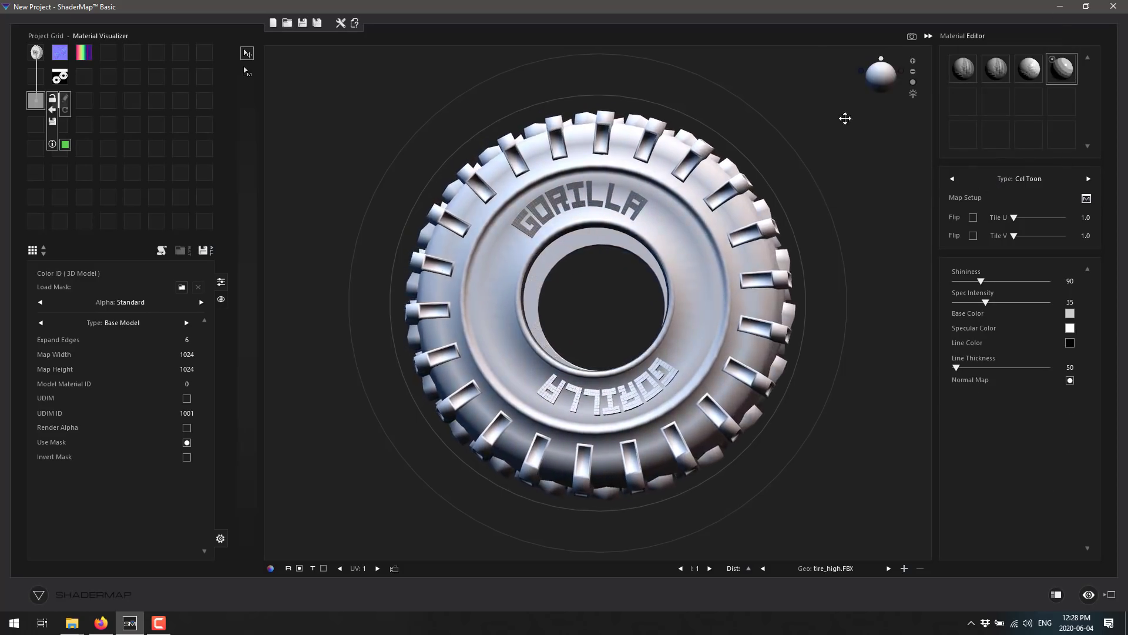
left_click(1064, 69)
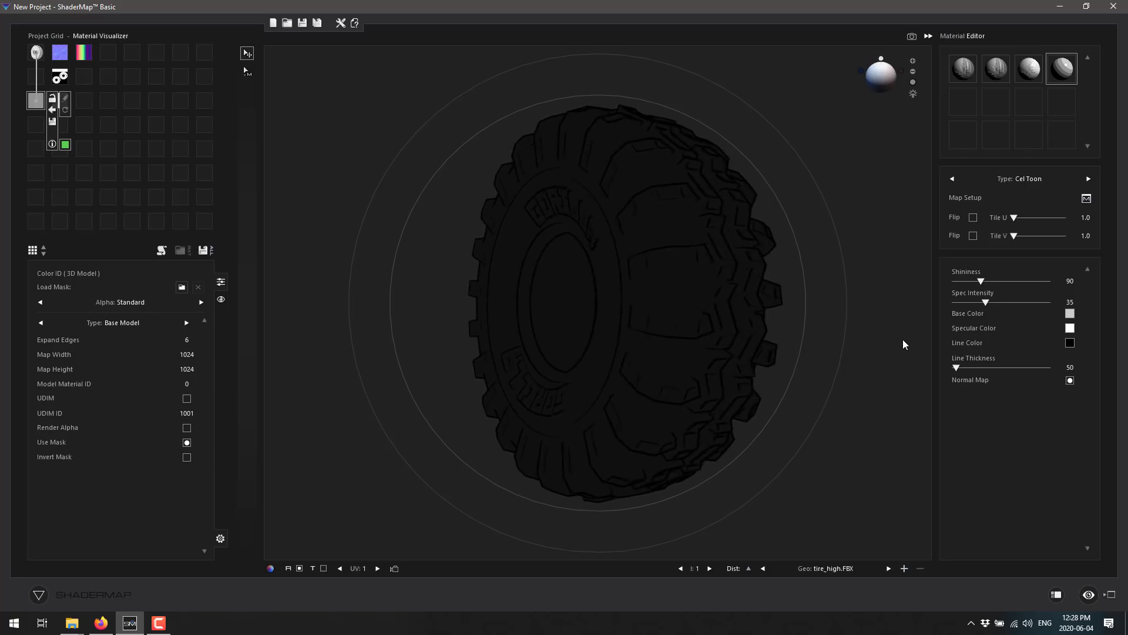
left_click(1069, 314)
left_click(918, 266)
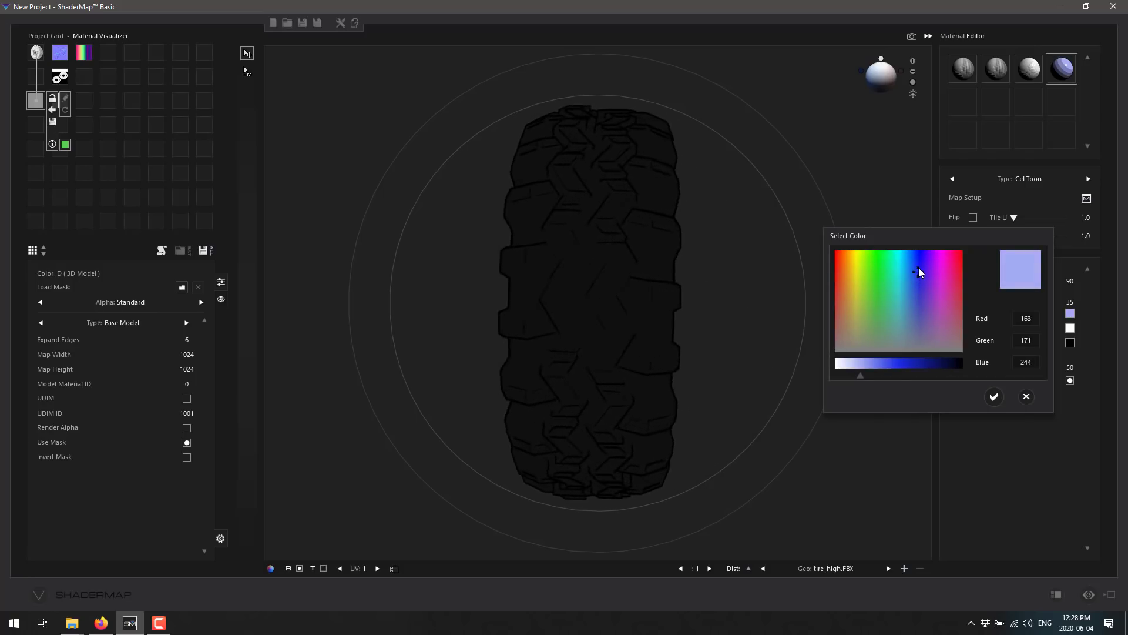
left_click(876, 262)
left_click(993, 396)
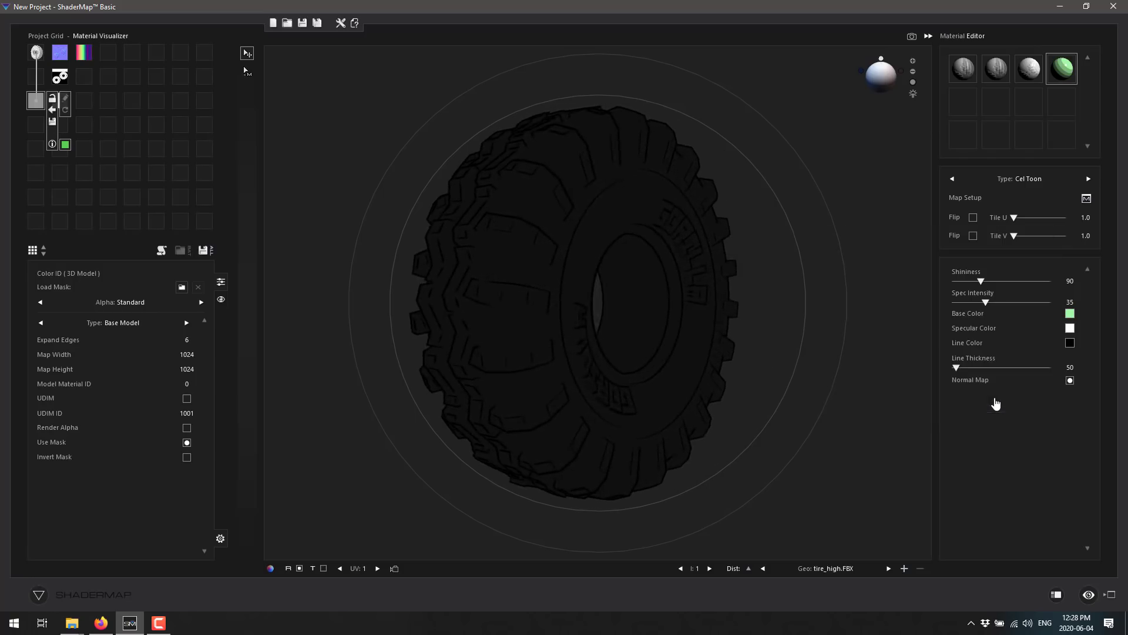
Step: Set the Cel Toon line colour to a darker red, keeping Cel Toon as the material type
left_click(1070, 342)
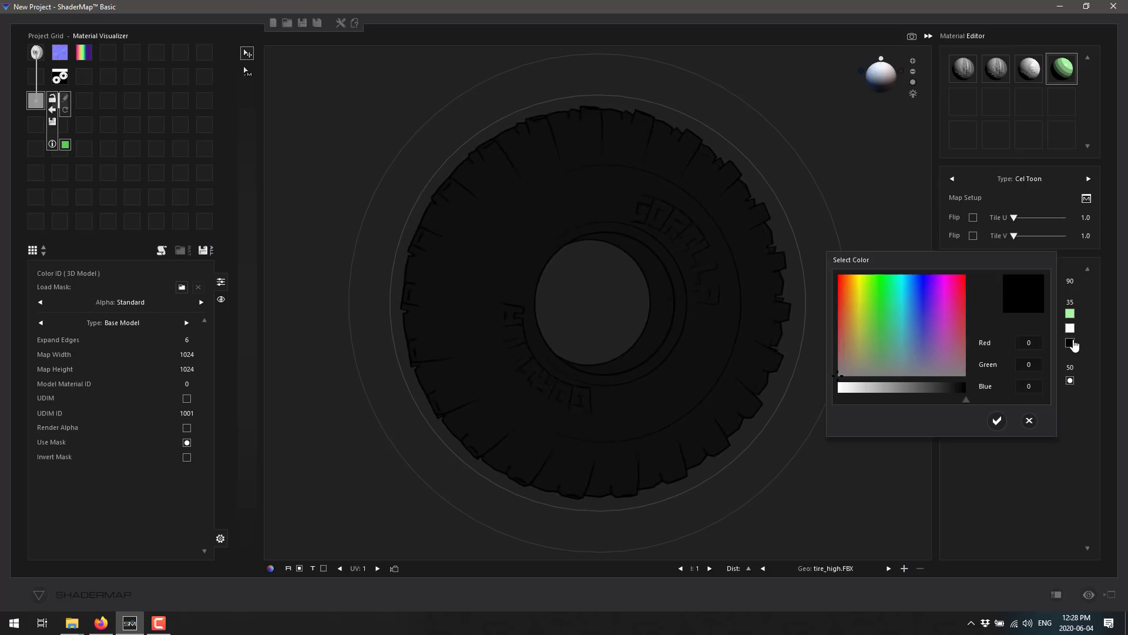
left_click_drag(873, 305, 841, 288)
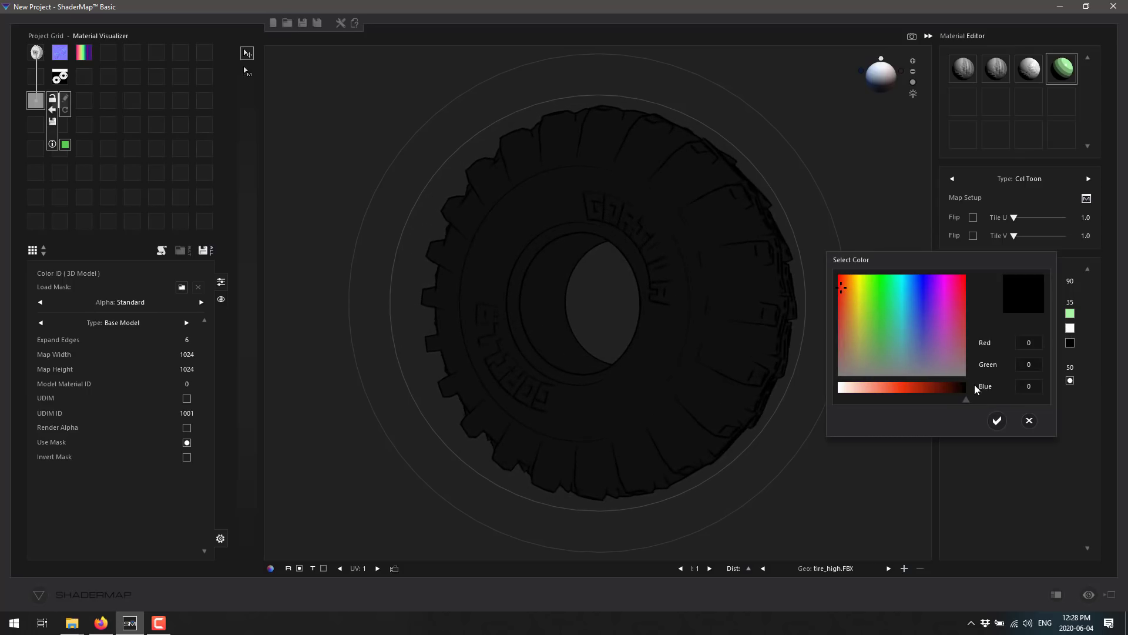
left_click_drag(965, 399, 919, 388)
left_click(998, 420)
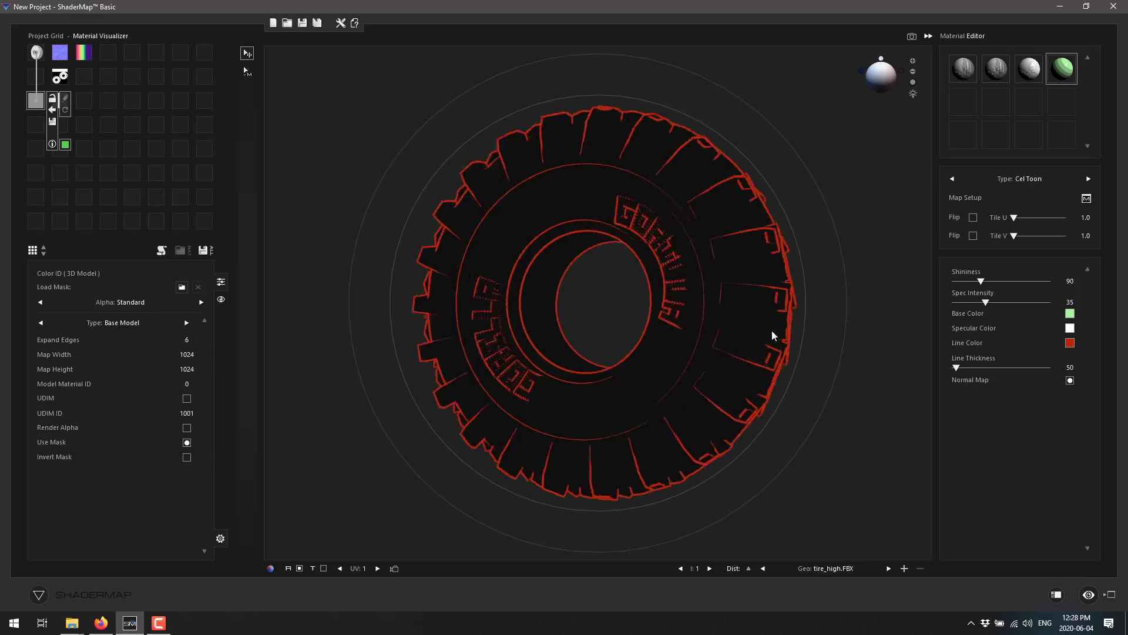
left_click(964, 104)
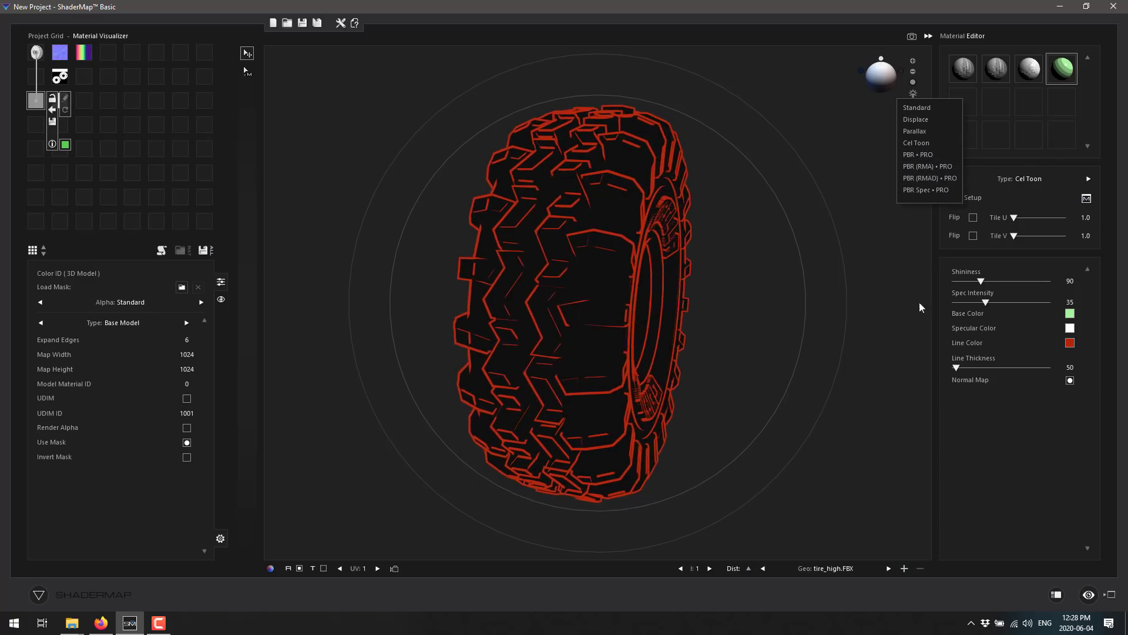
left_click(901, 330)
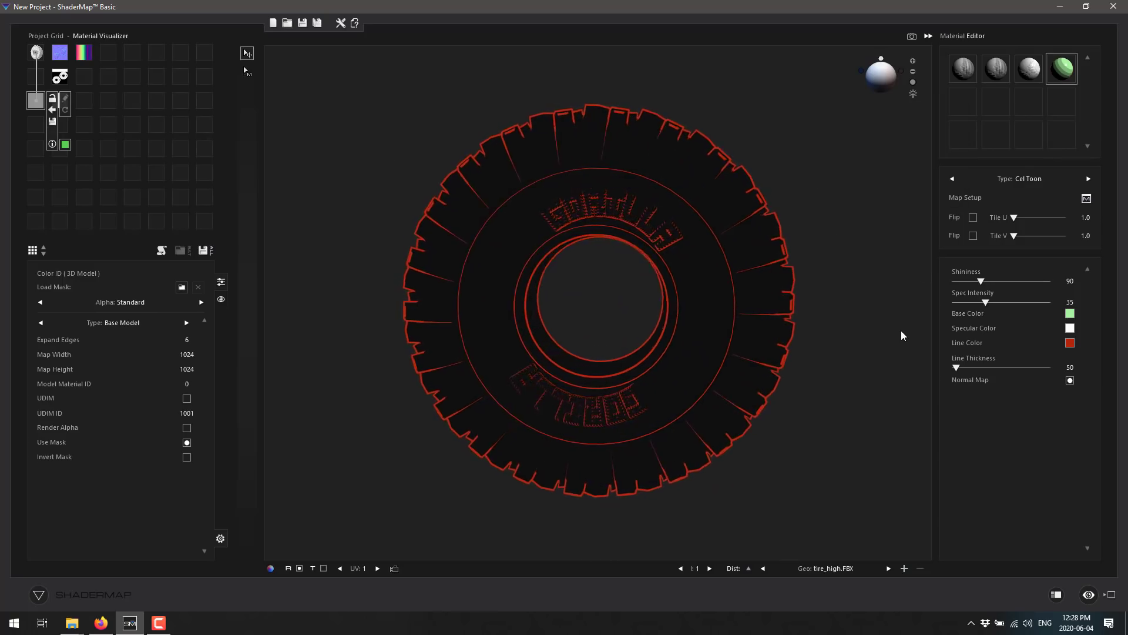
Step: Go to the ShaderMap website's HOME page in Firefox and scroll to the ShaderMap 4 Features section
left_click(107, 623)
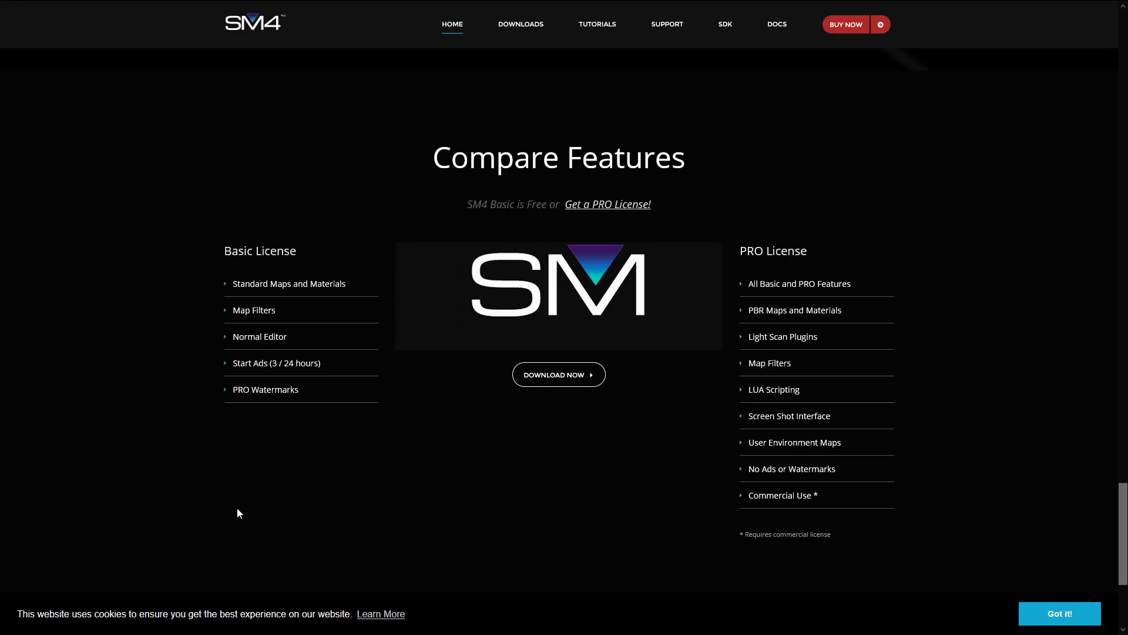
left_click(458, 29)
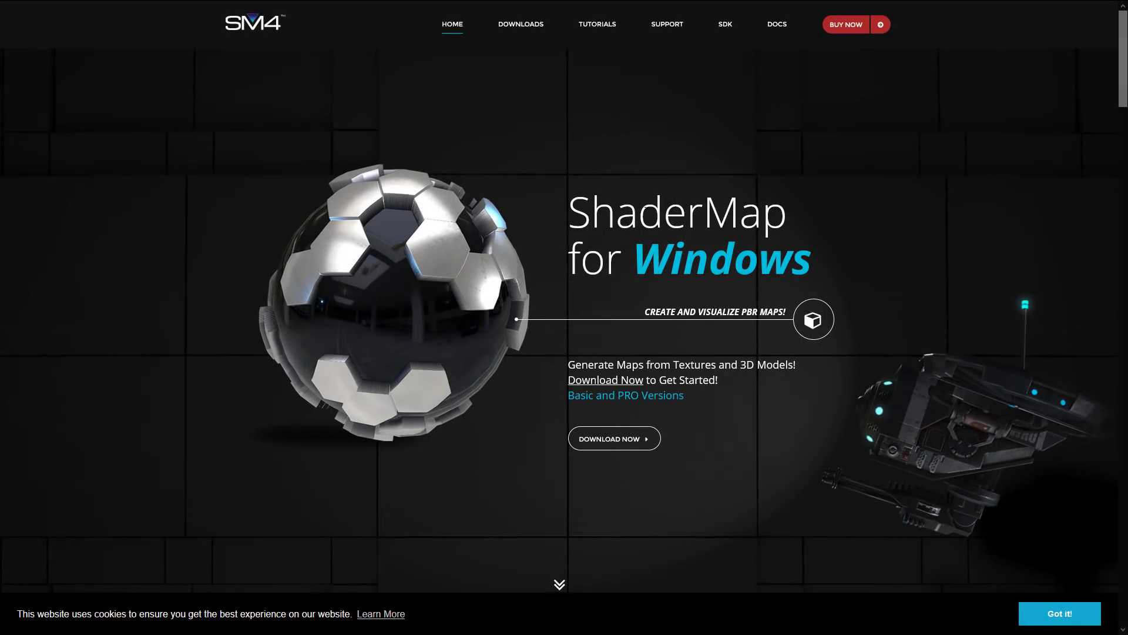
double_click(659, 268)
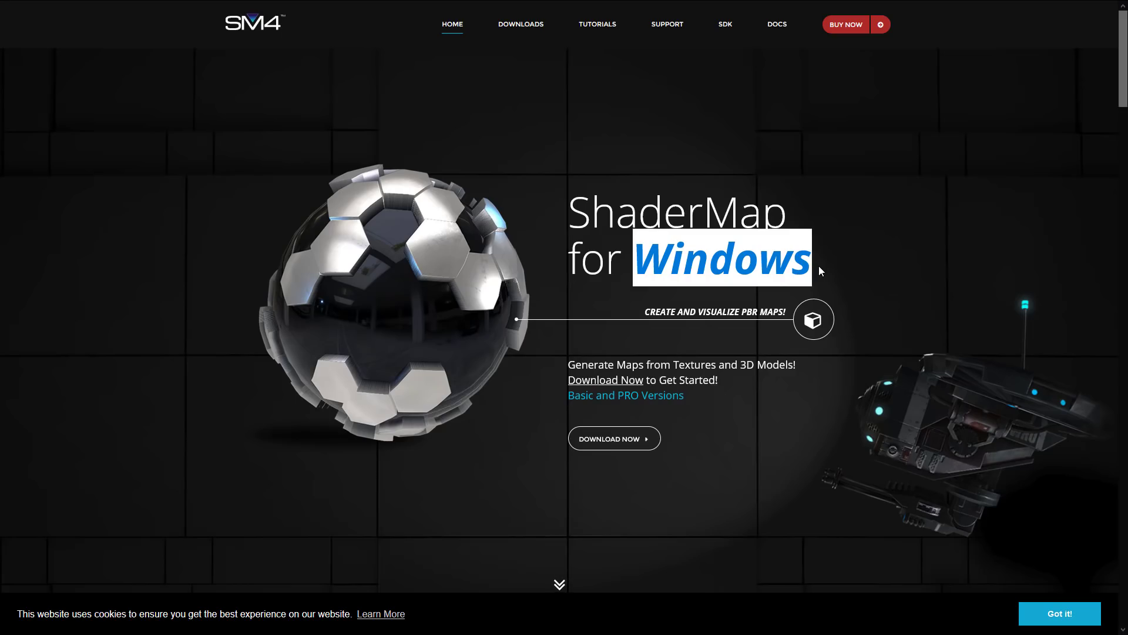
scroll(852, 272, "down", 5)
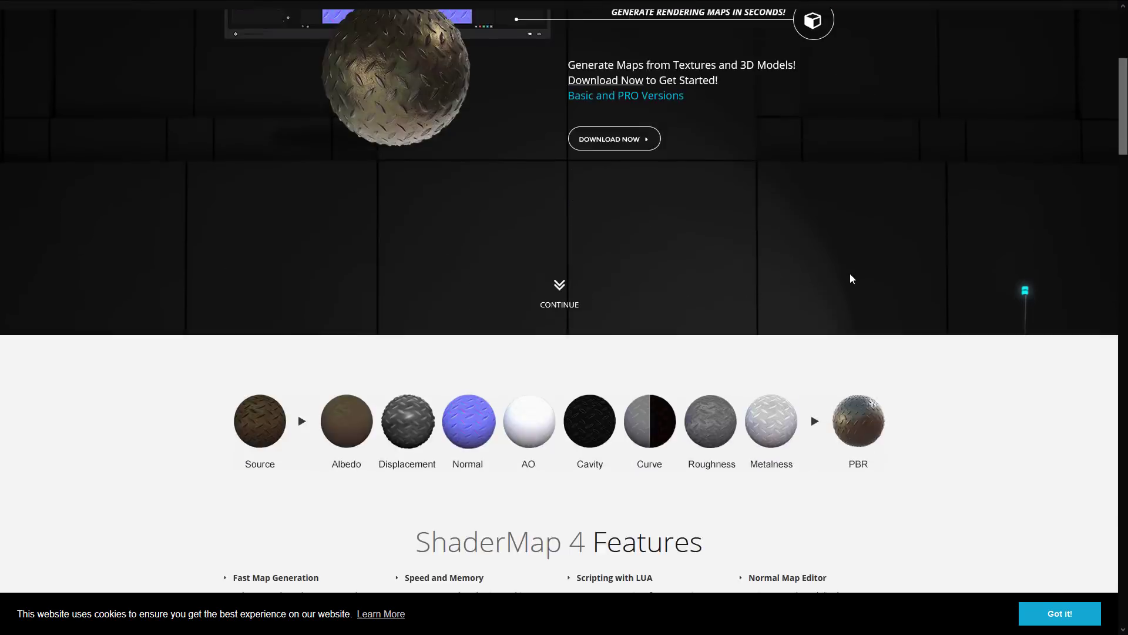
scroll(850, 273, "down", 3)
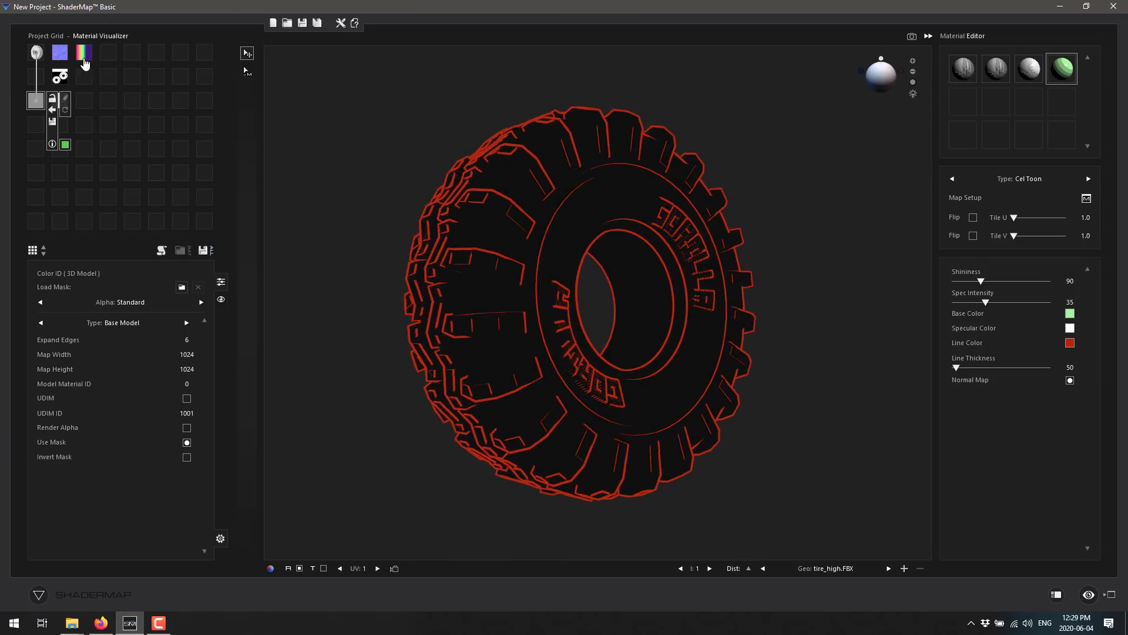
right_click(59, 57)
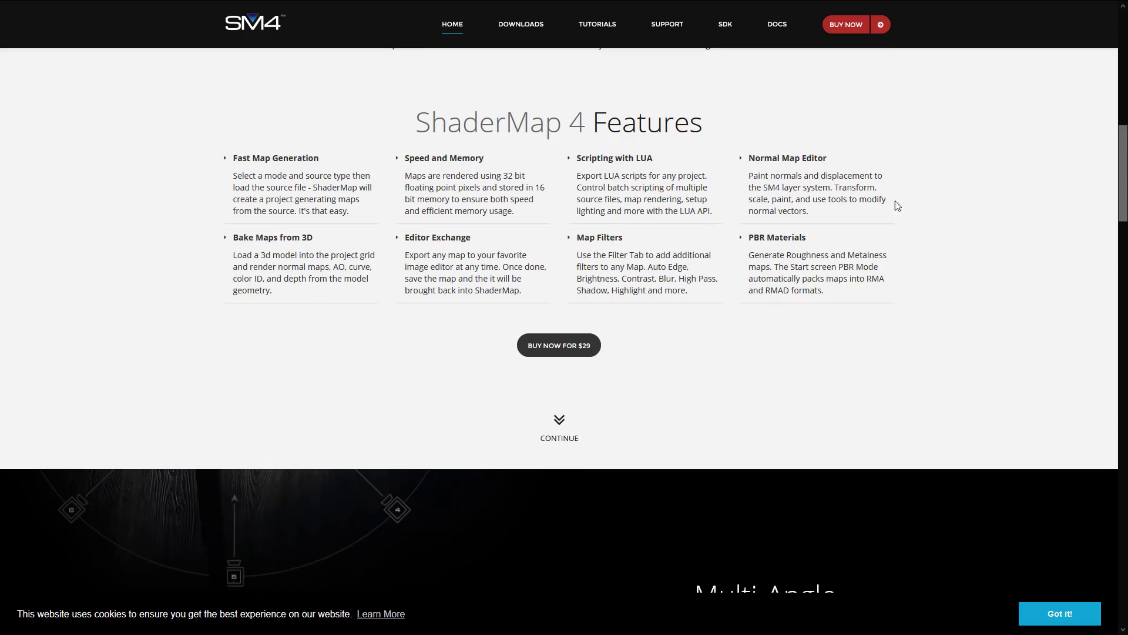
Step: Open the BUY NOW FOR $29 page and review the Student $19, Personal $29 and Commercial $49 prices
left_click_drag(789, 254, 898, 297)
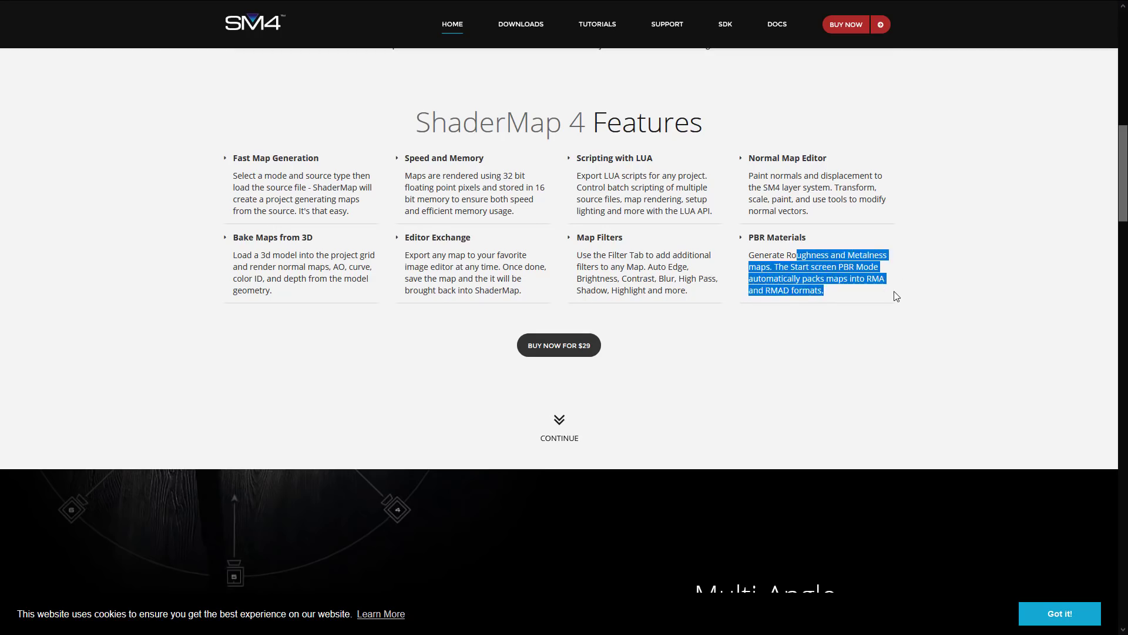
left_click(699, 320)
scroll(700, 319, "down", 1)
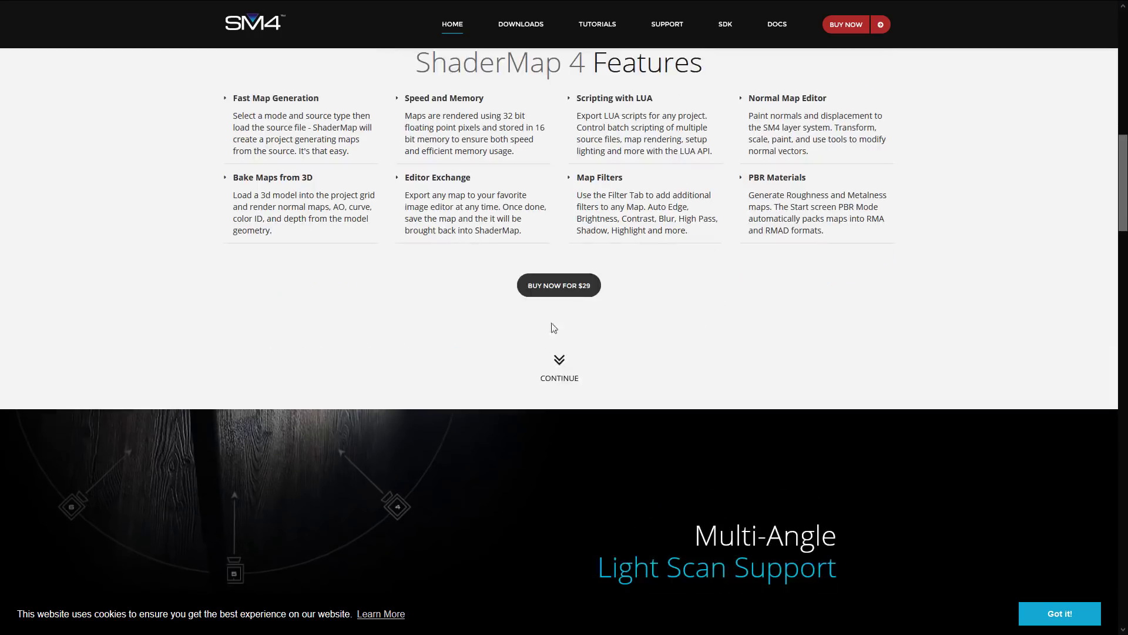
left_click(559, 285)
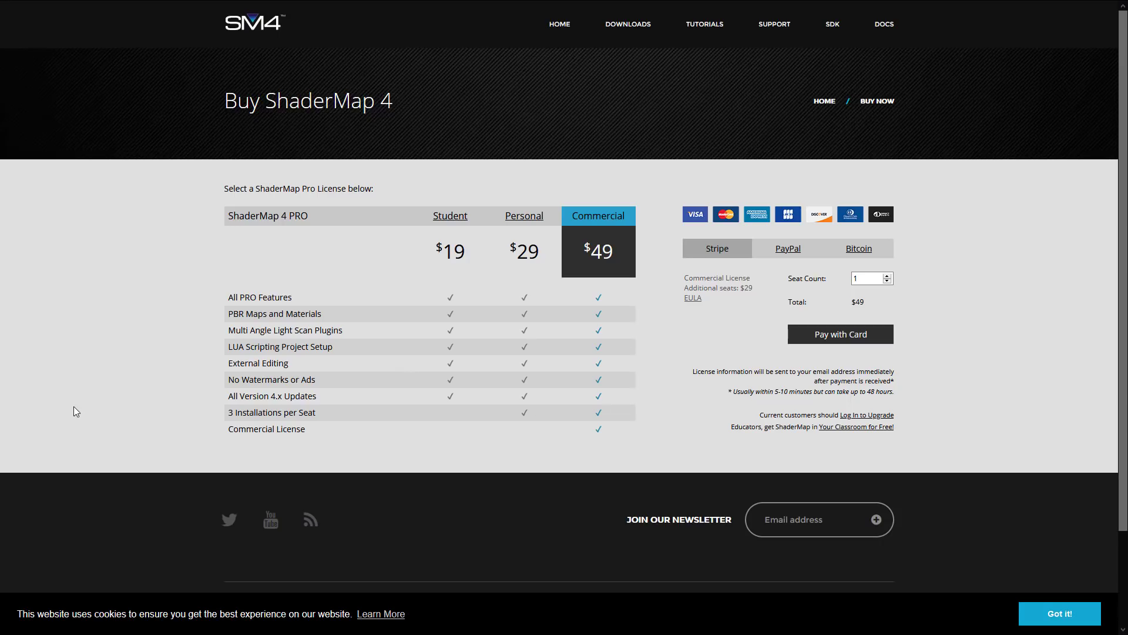
scroll(713, 432, "down", 2)
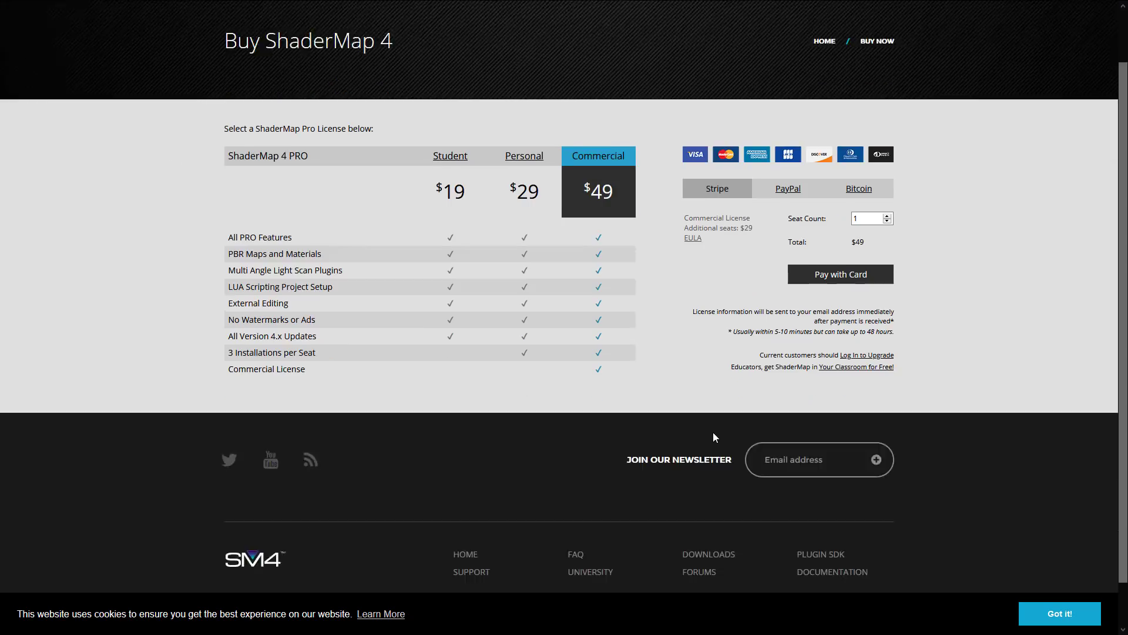
scroll(713, 435, "up", 2)
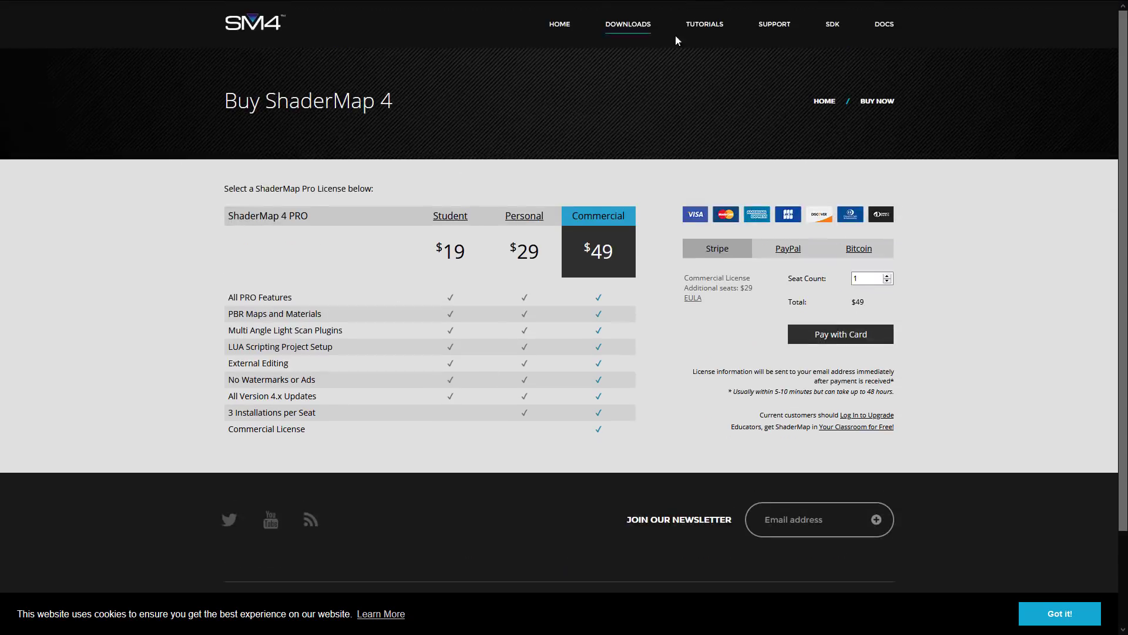
Step: Scroll through the TUTORIALS page tiles, then open the Downloads page offering the ShaderMap 4 installer
left_click(703, 29)
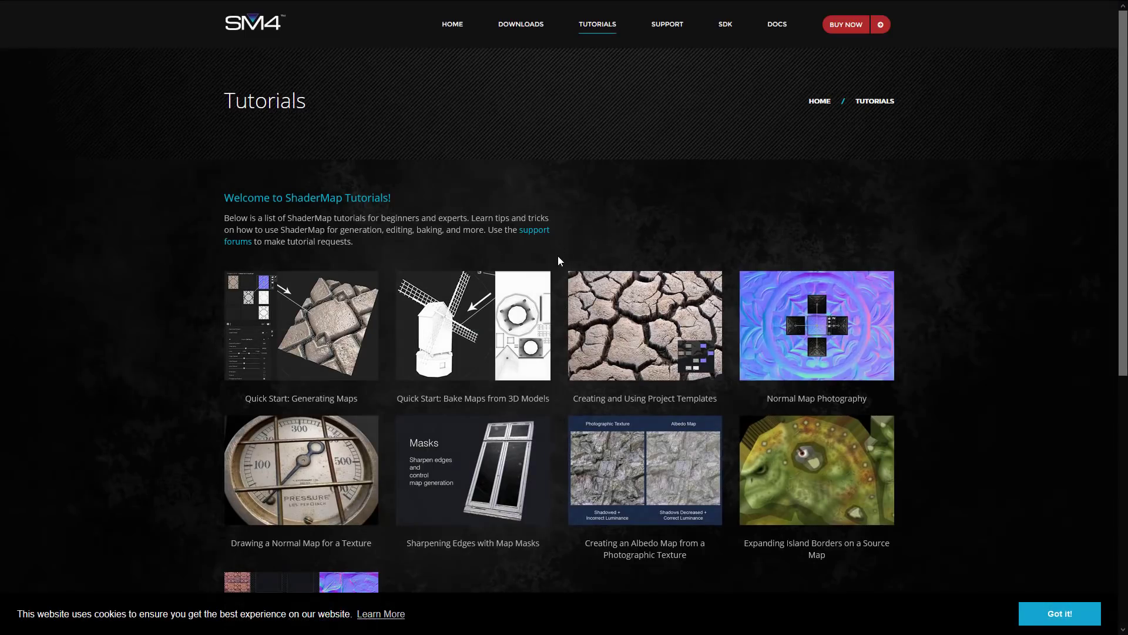
scroll(559, 253, "down", 2)
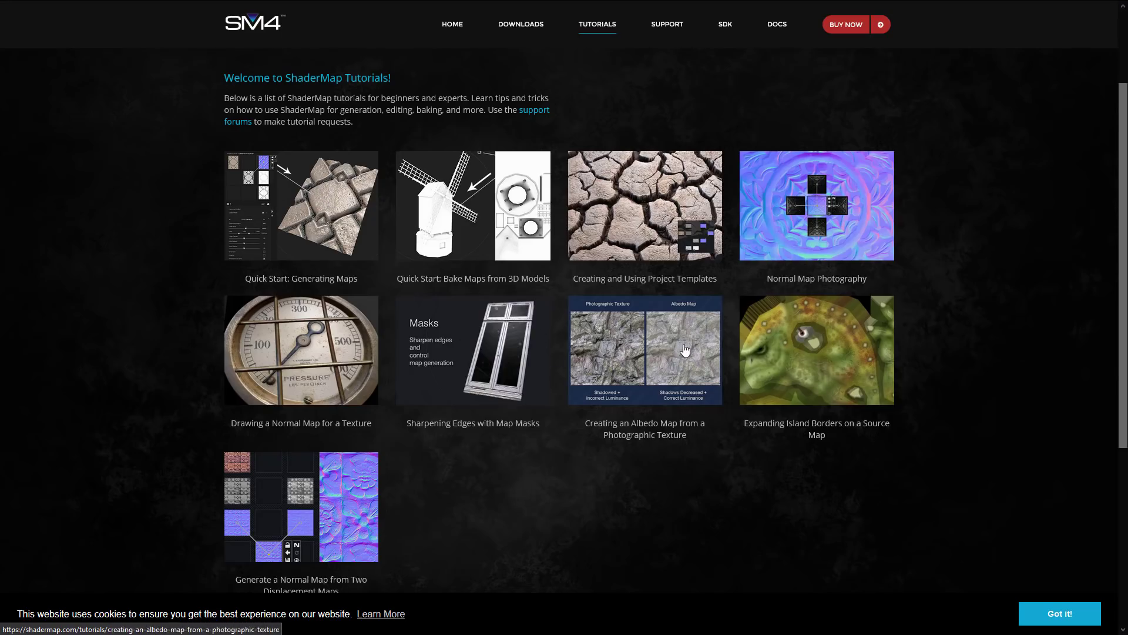
scroll(688, 353, "down", 3)
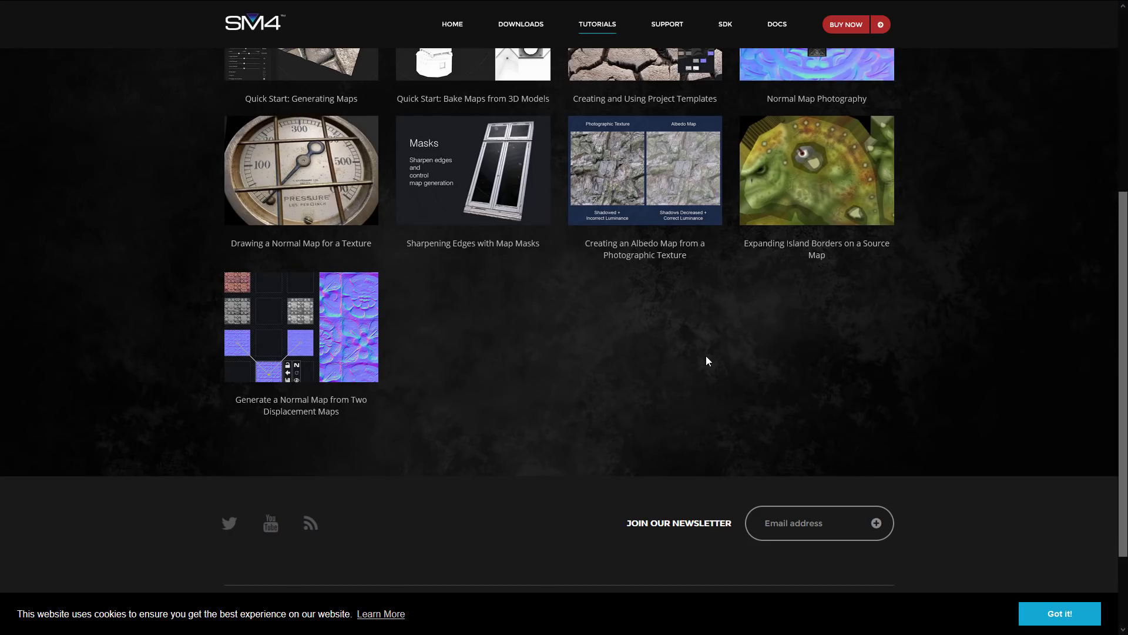
scroll(710, 341, "up", 5)
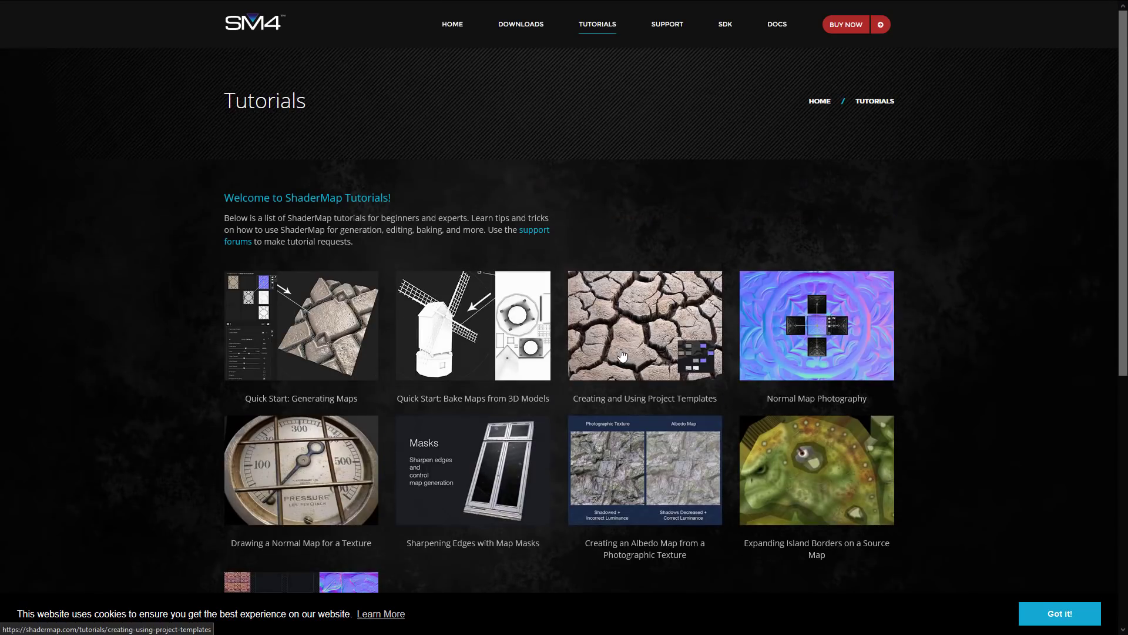
left_click(521, 24)
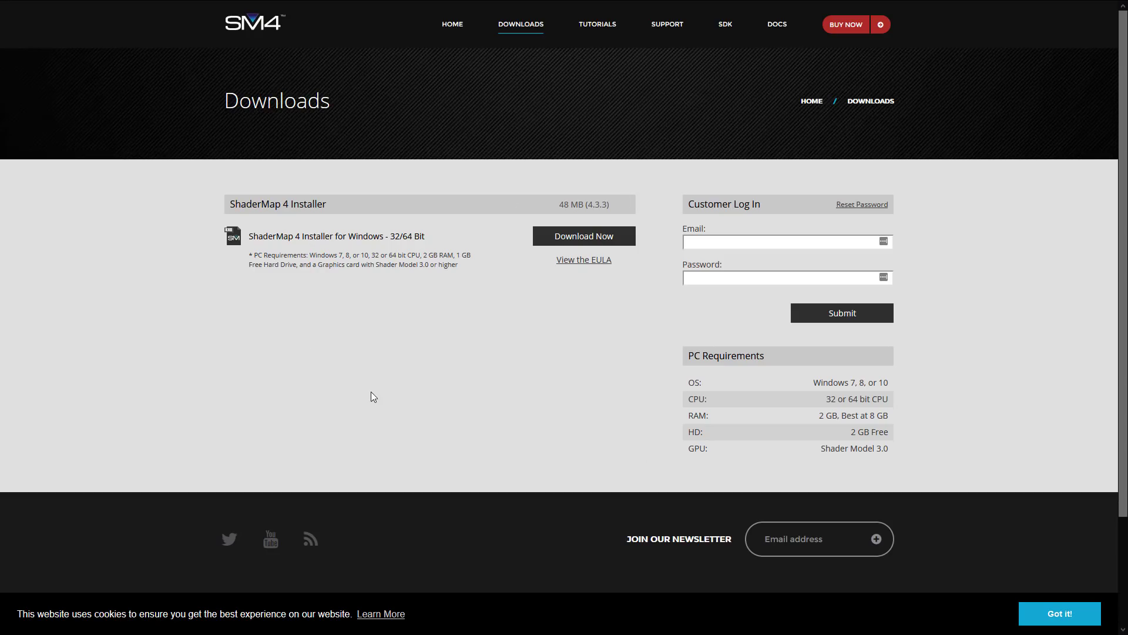
mouse_move(443, 3)
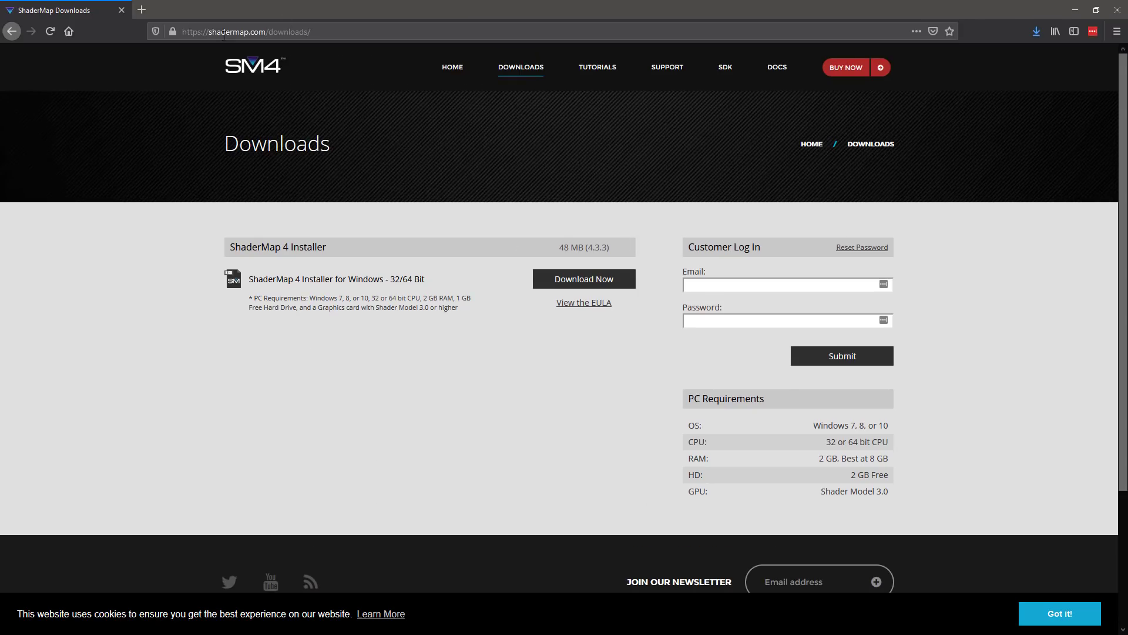